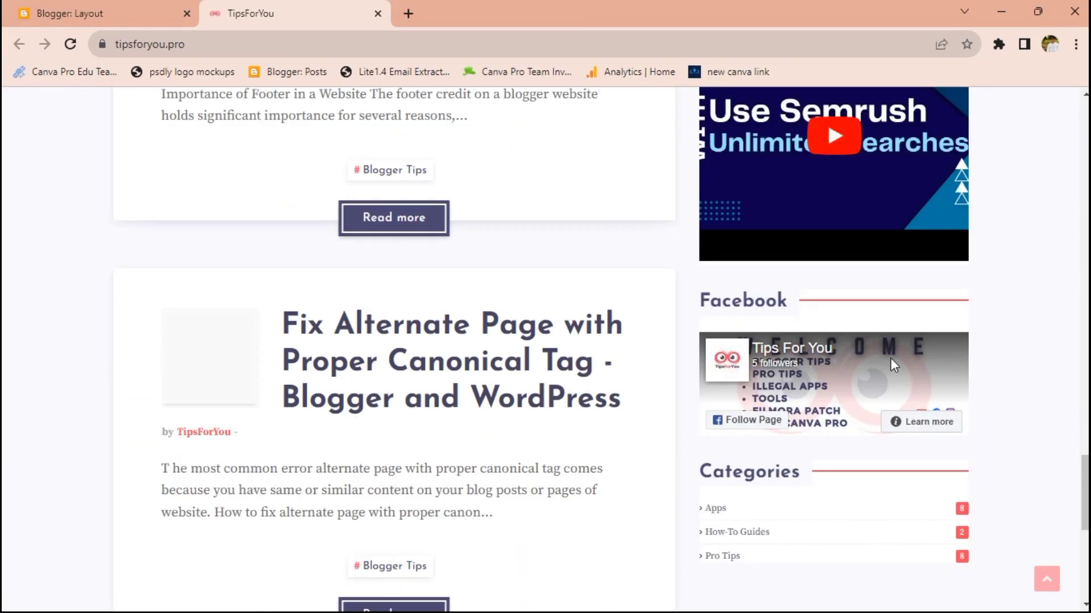
scroll(891, 362, down, 5)
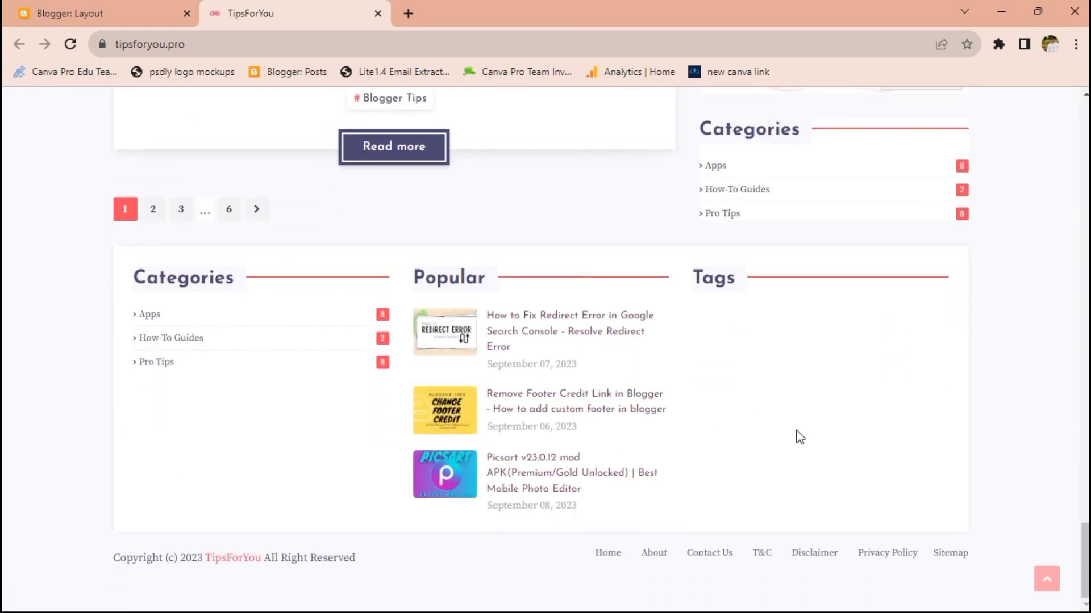
scroll(767, 396, up, 5)
scroll(784, 383, up, 1)
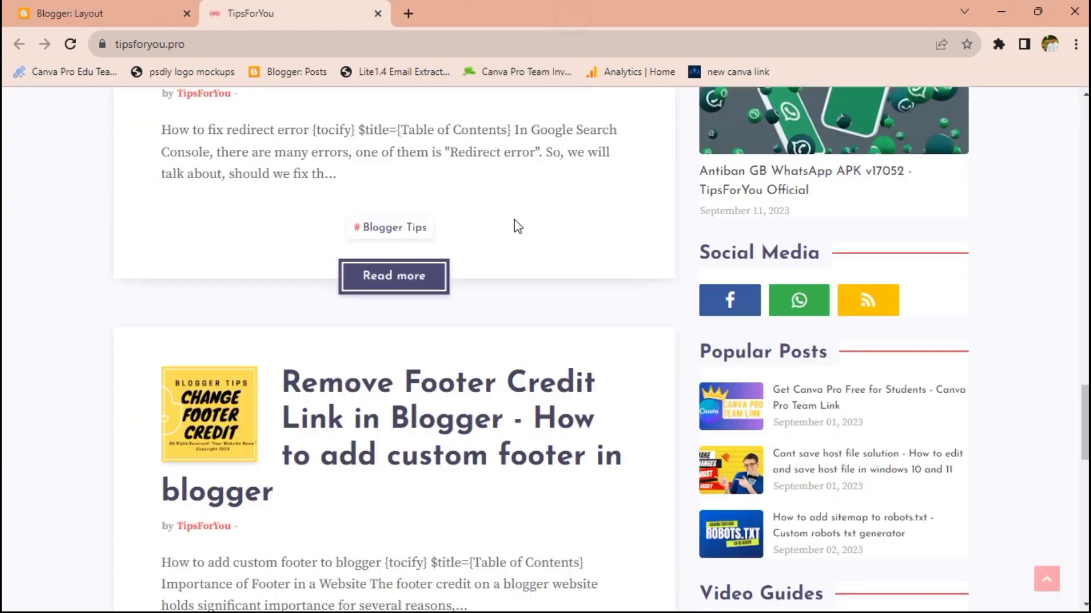
scroll(869, 315, up, 5)
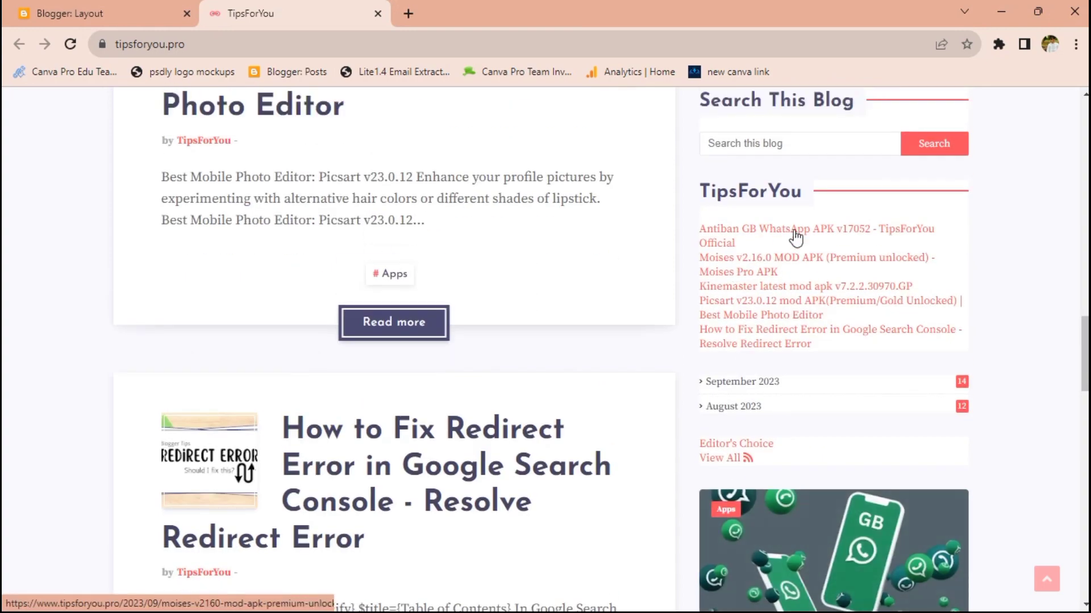
scroll(688, 316, up, 5)
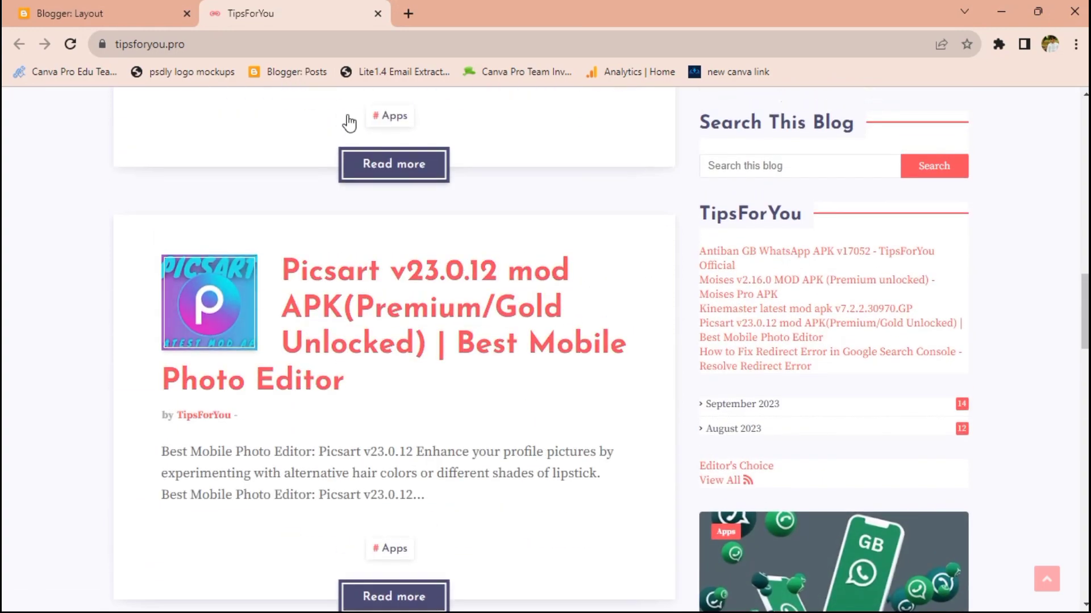
scroll(482, 261, up, 4)
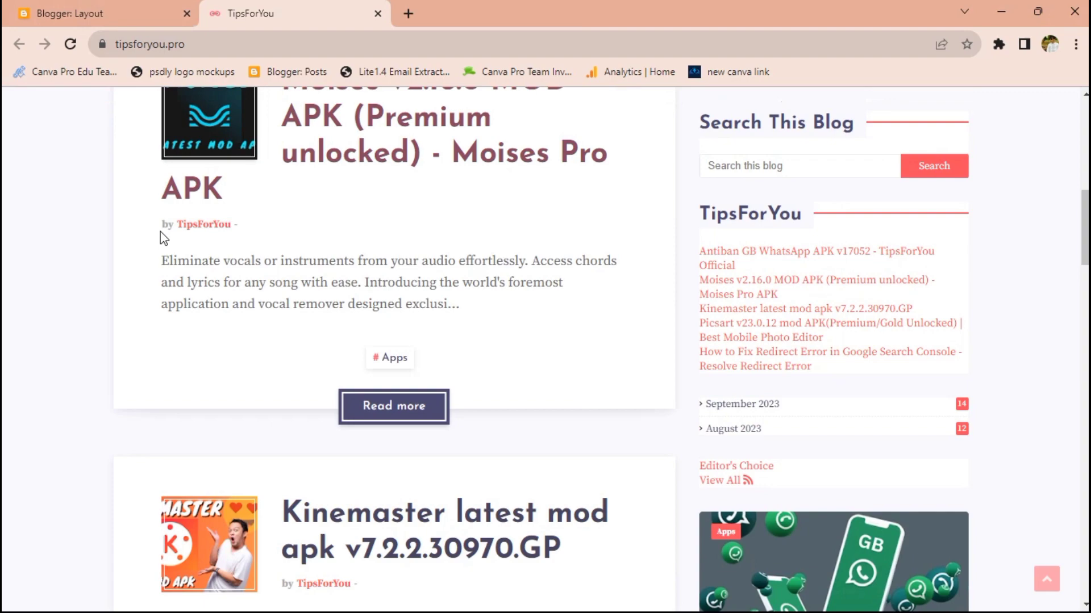
scroll(215, 282, up, 4)
scroll(473, 205, up, 2)
Select the blog address, then bring up the TipsForYou page menu to view its source
click(230, 44)
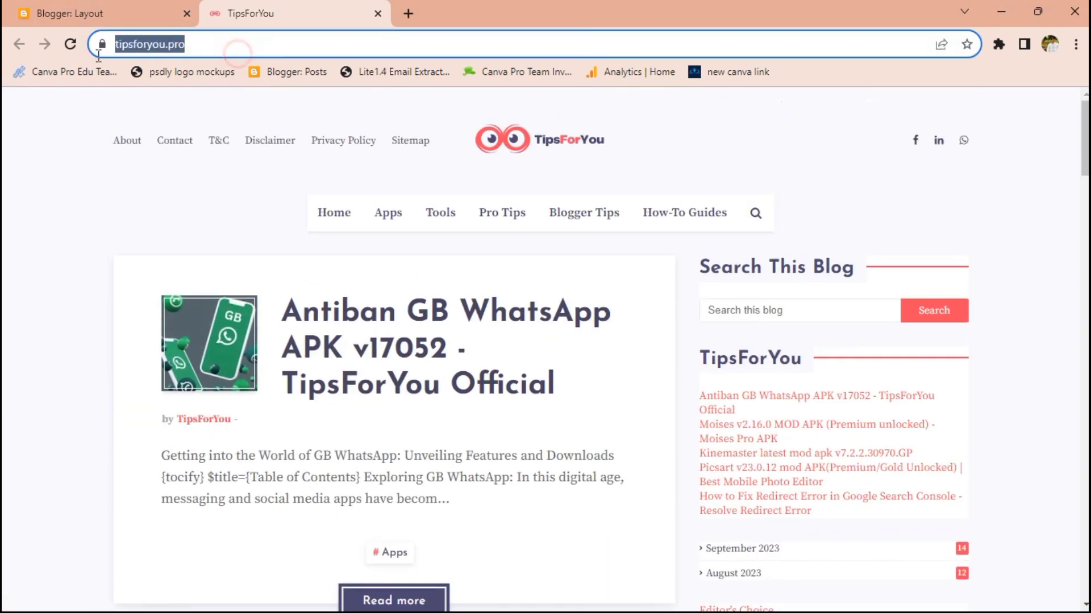
click(110, 191)
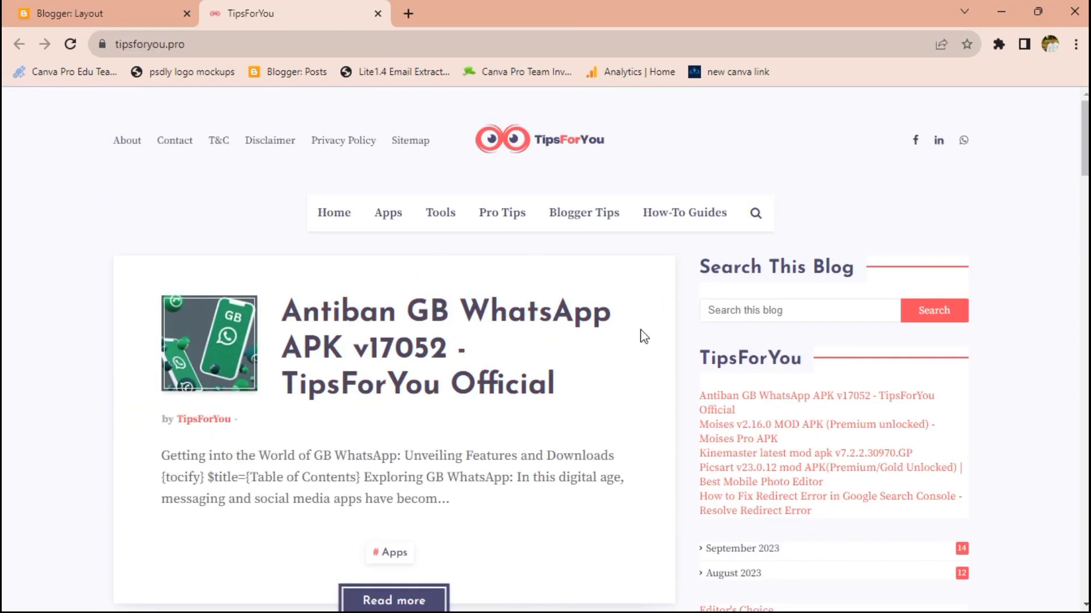
scroll(640, 335, down, 1)
scroll(638, 350, down, 4)
scroll(635, 357, down, 2)
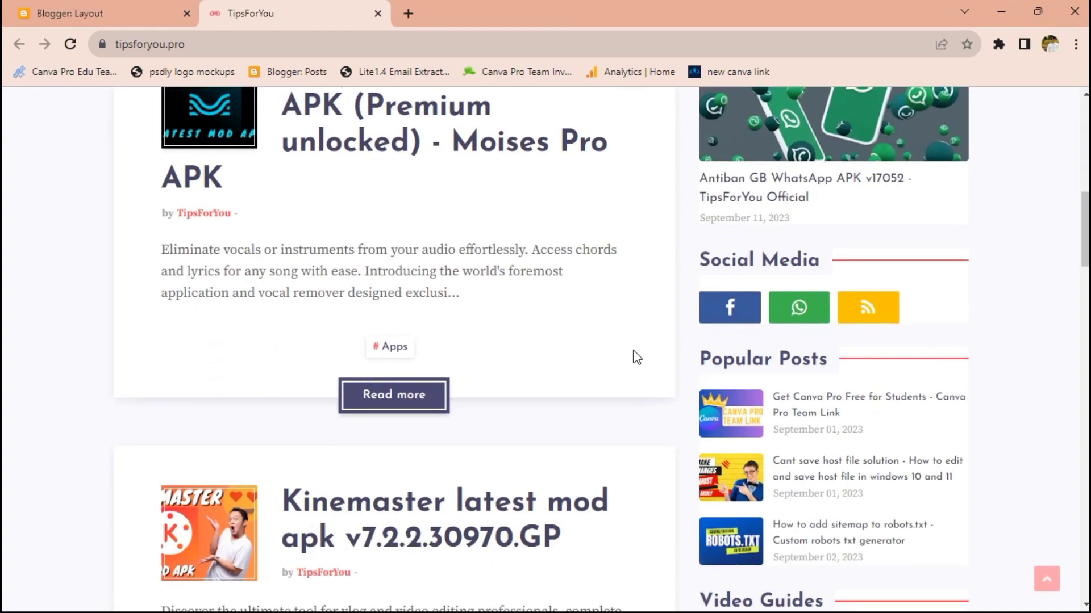
scroll(682, 327, up, 5)
scroll(681, 327, up, 3)
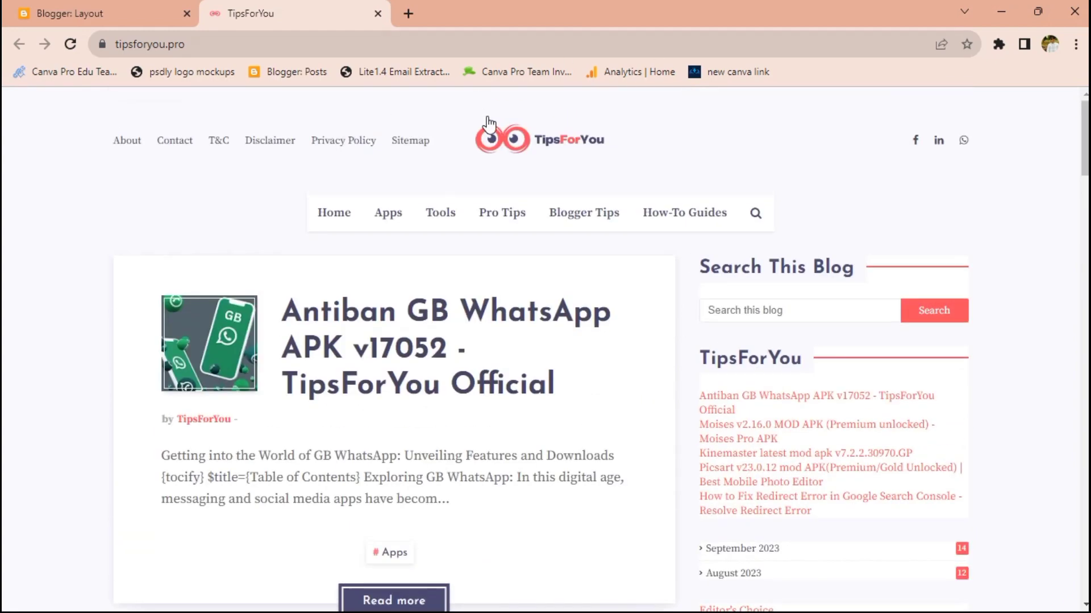
right_click(183, 220)
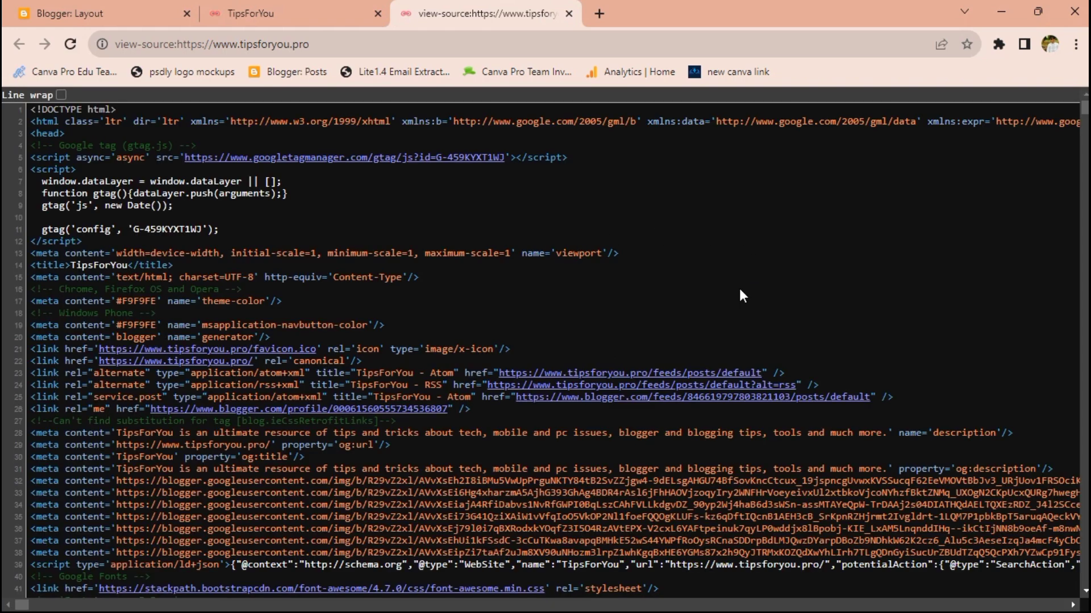
scroll(739, 296, down, 10)
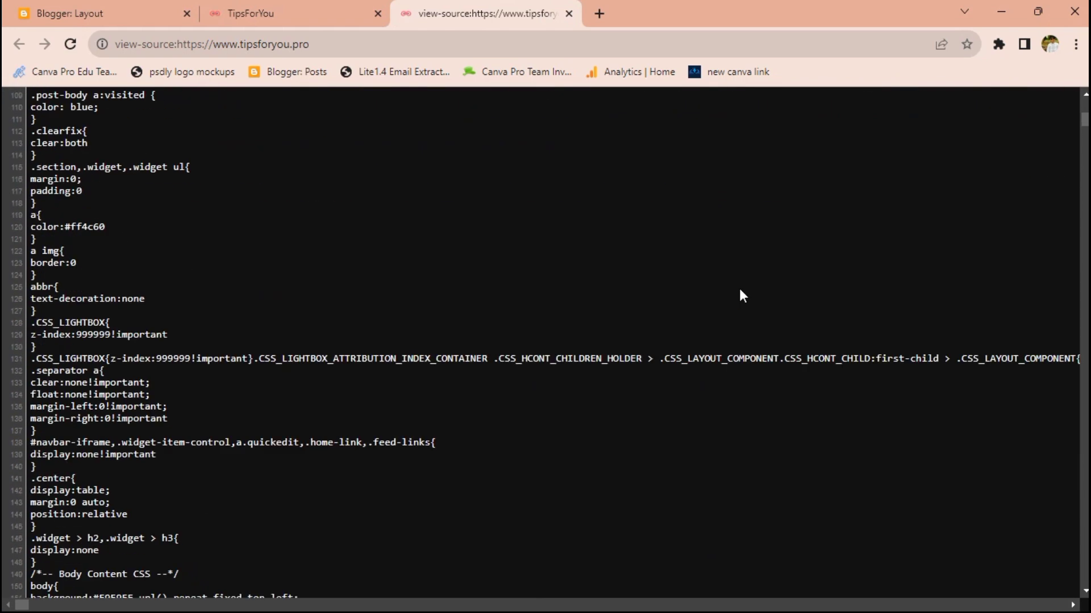
scroll(740, 298, down, 10)
scroll(738, 292, down, 5)
scroll(739, 292, down, 5)
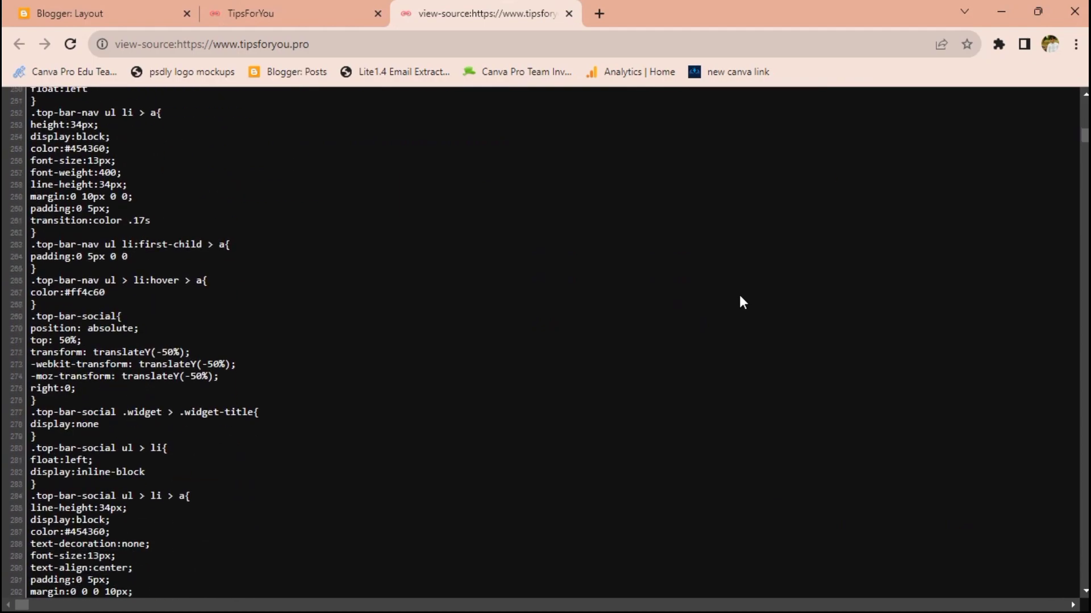
scroll(739, 292, down, 5)
scroll(917, 249, up, 8)
scroll(849, 275, up, 8)
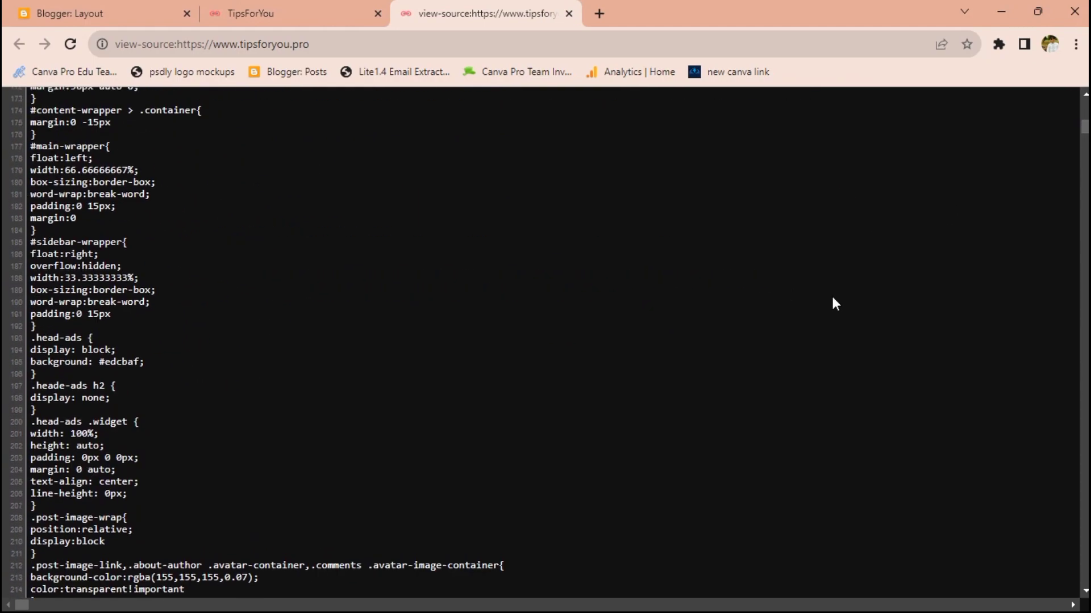
scroll(833, 298, up, 8)
scroll(832, 298, up, 8)
scroll(832, 297, up, 5)
scroll(832, 297, up, 3)
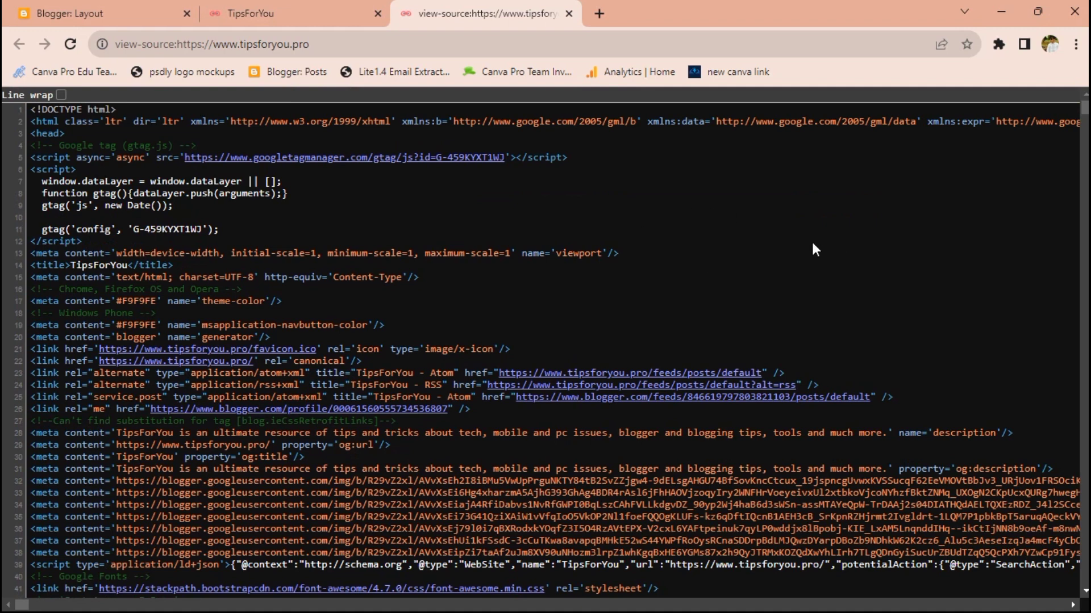
Search the source for 'rss', zoom in, and select the feed URL on line 24
key(ctrl+f)
text(r)
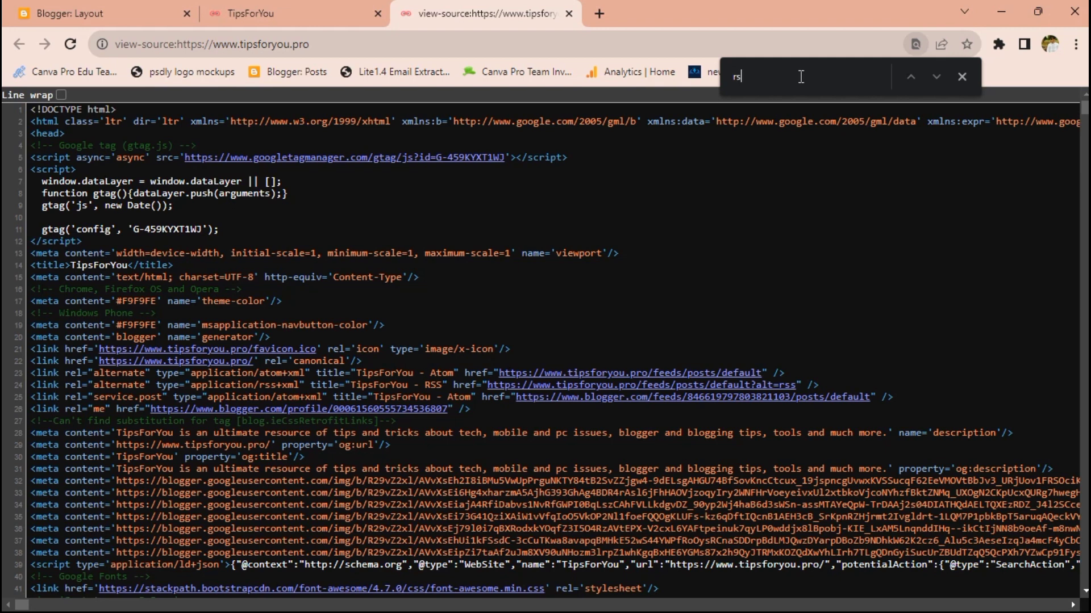
text(s)
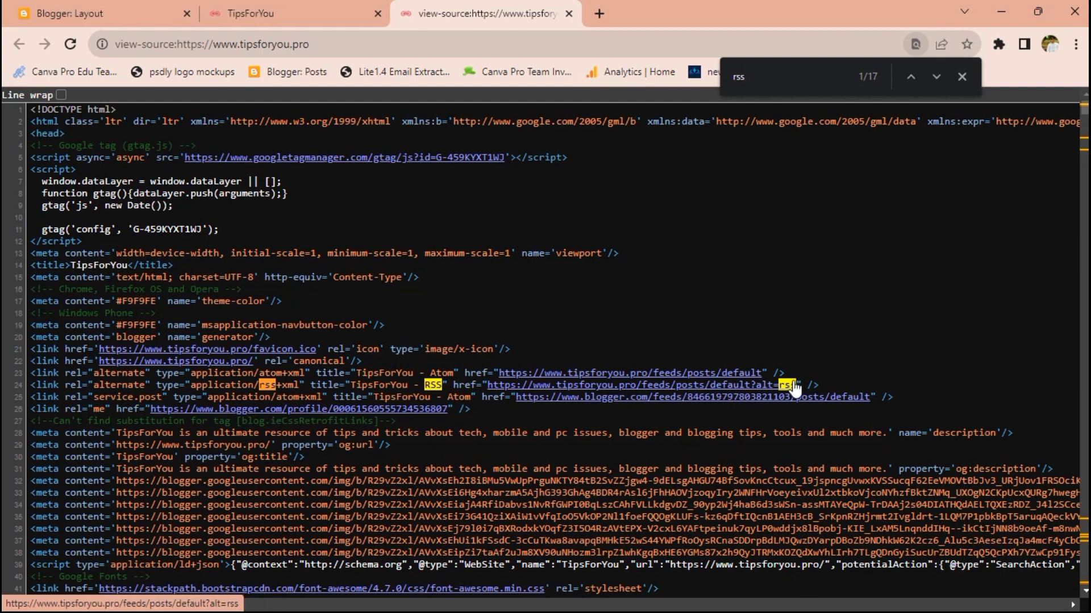
key(ctrl+plus)
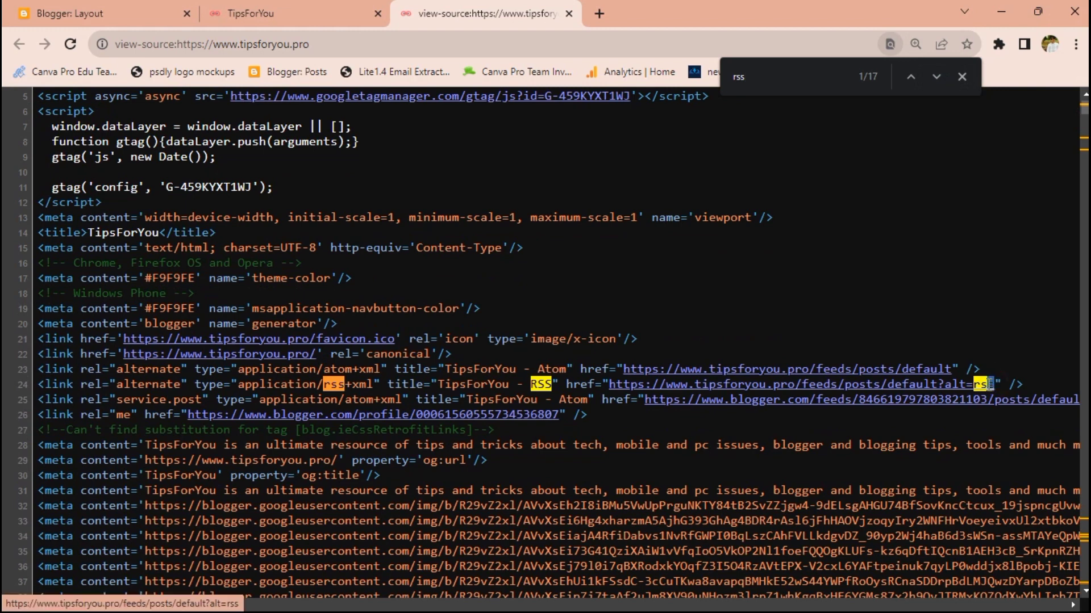
drag(975, 385, 608, 386)
key(ctrl+c)
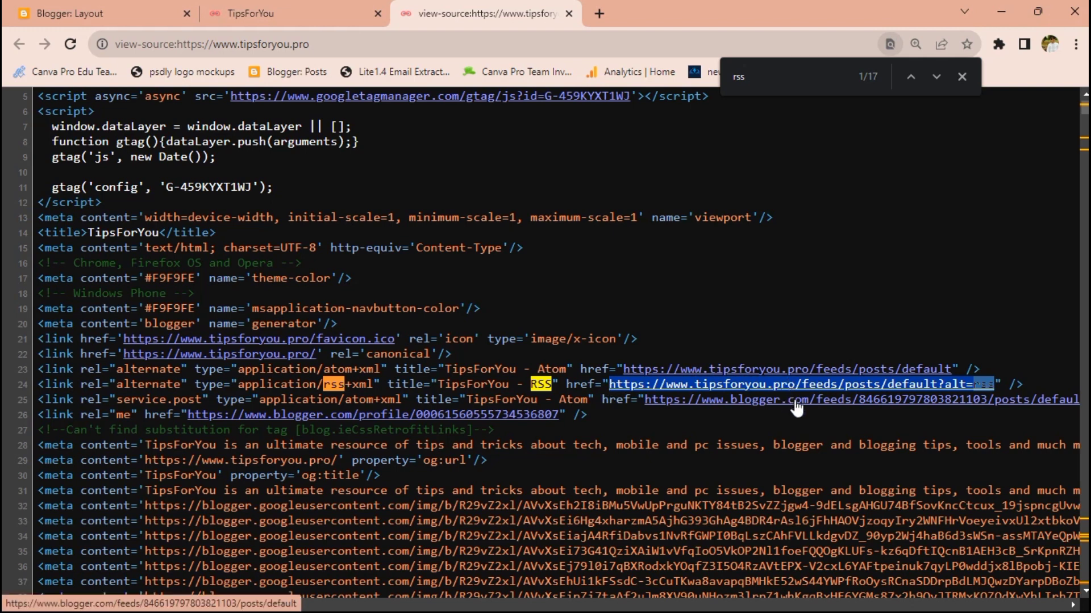
click(962, 76)
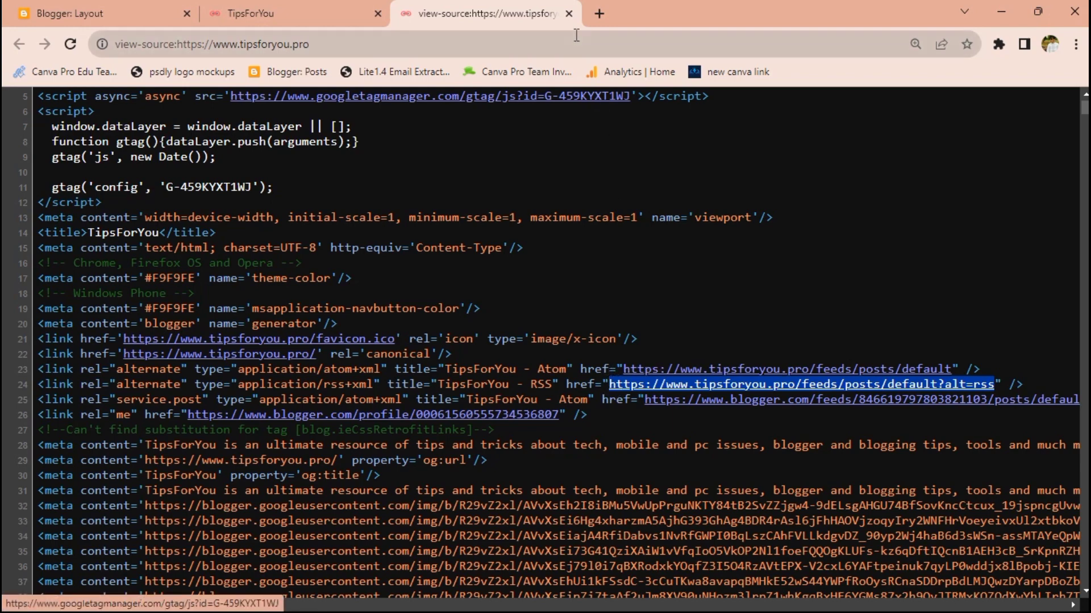
Close the source tab and go to the Blogger Layout page's Social Top link list
click(570, 14)
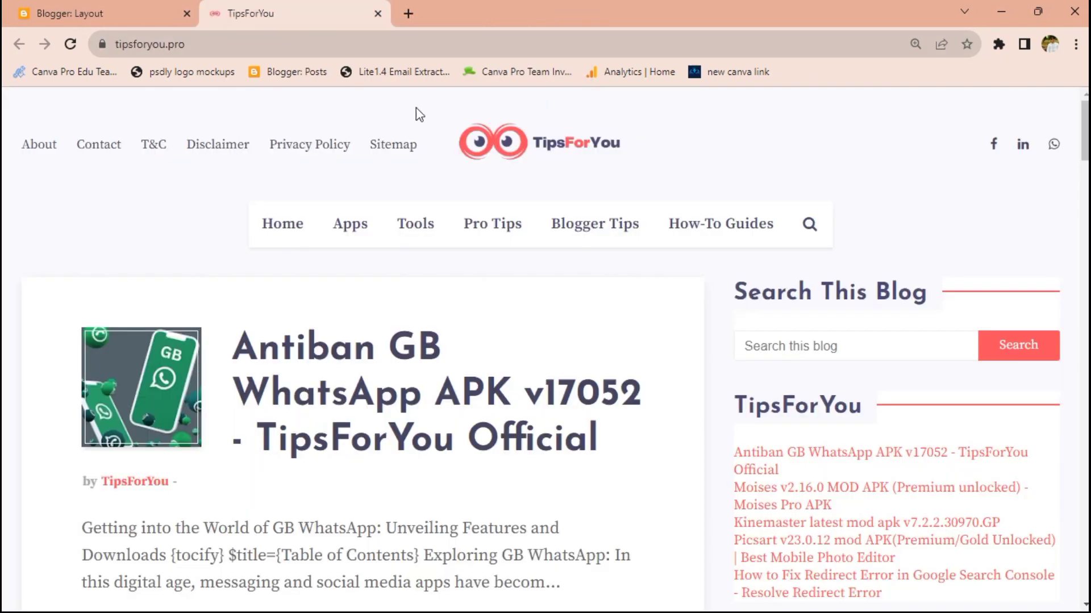
click(102, 10)
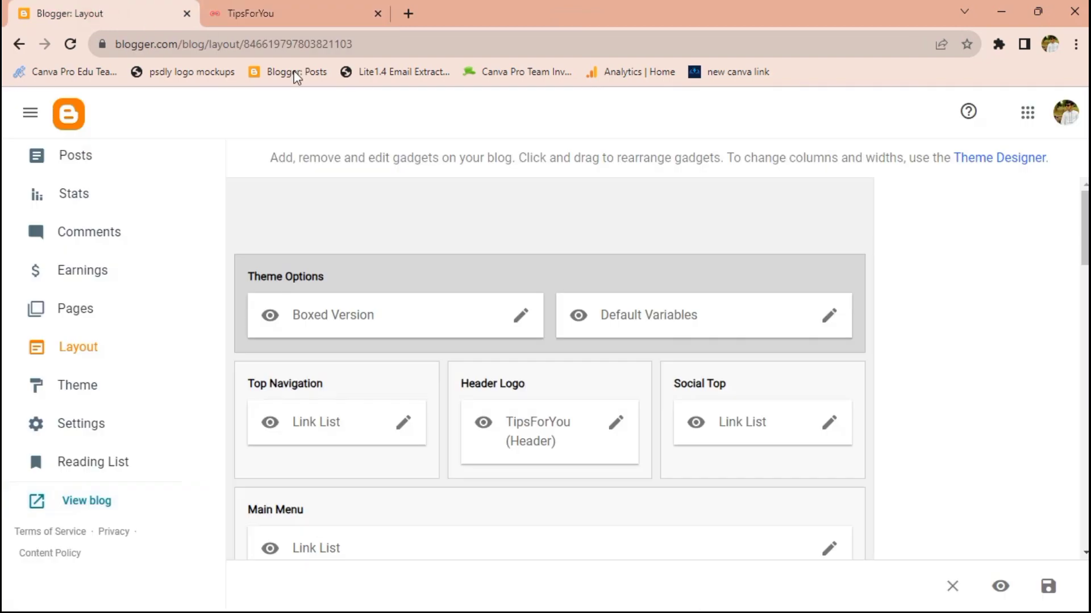
scroll(720, 365, down, 2)
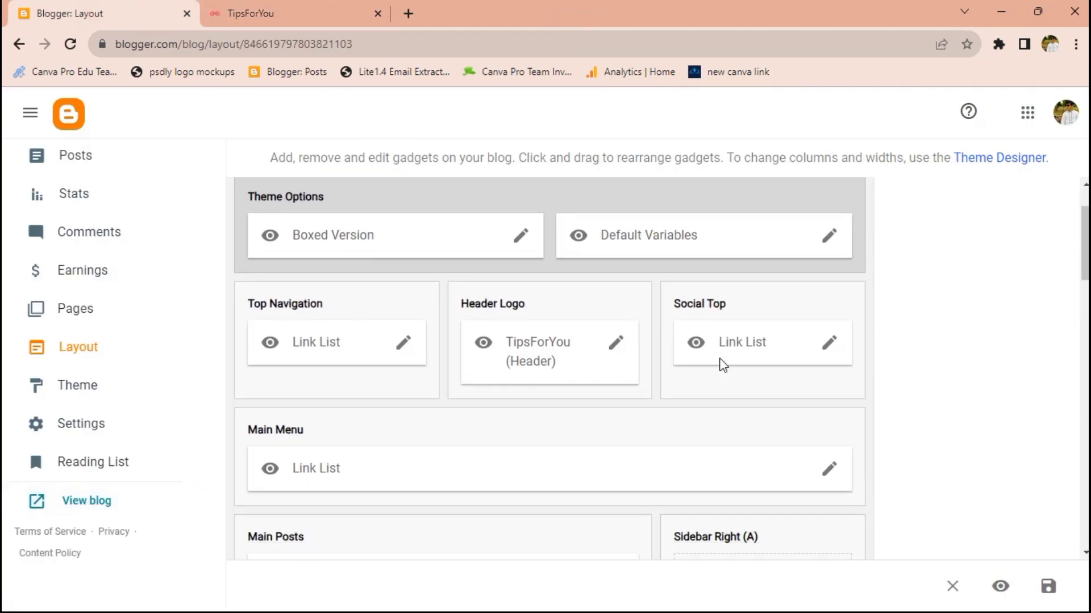
scroll(721, 365, down, 2)
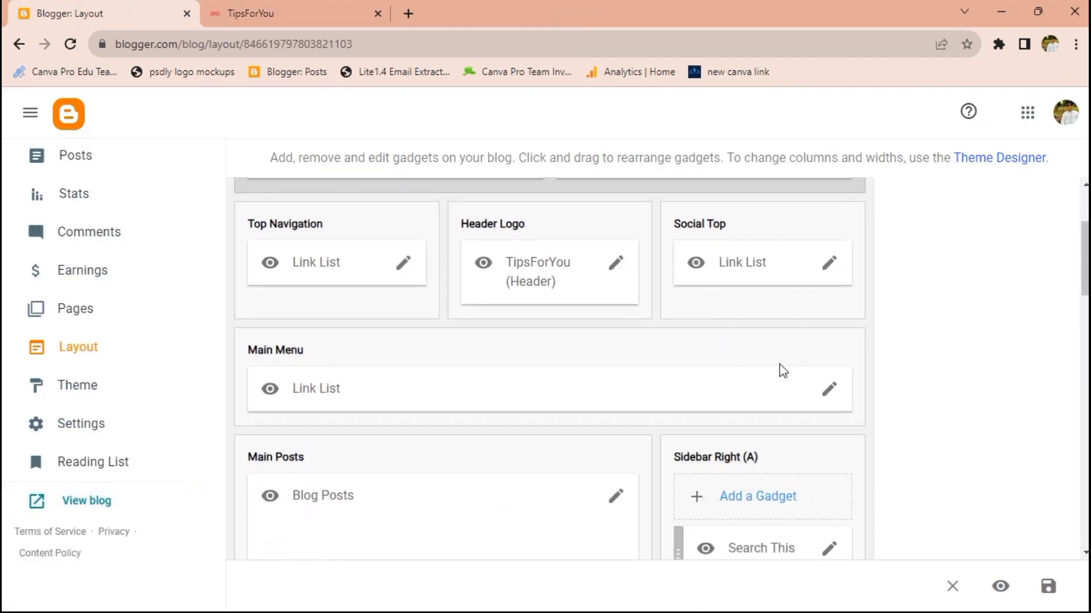
scroll(782, 371, down, 2)
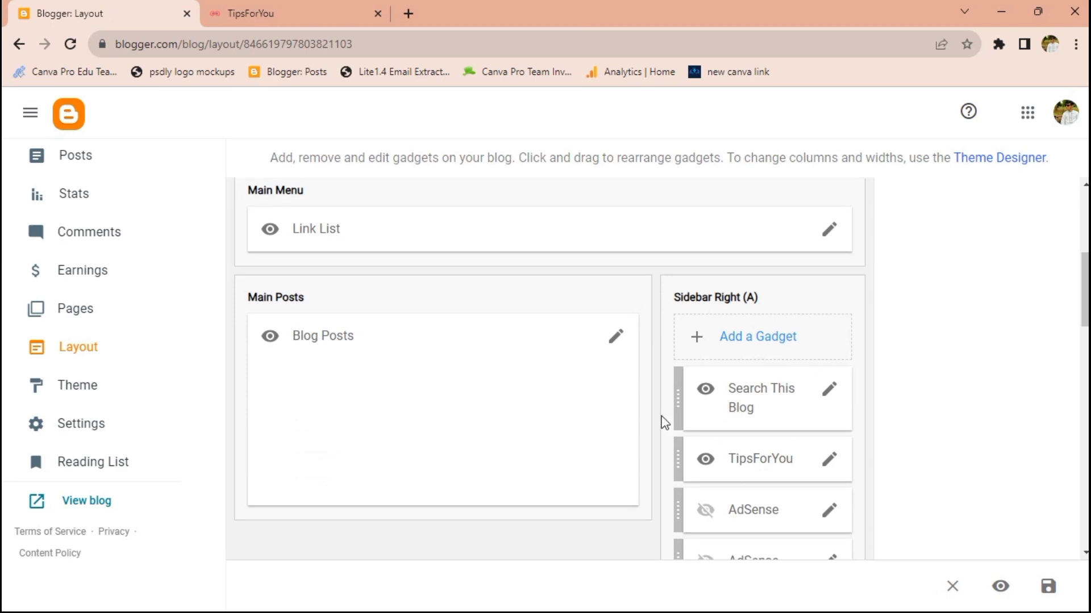
scroll(784, 336, up, 2)
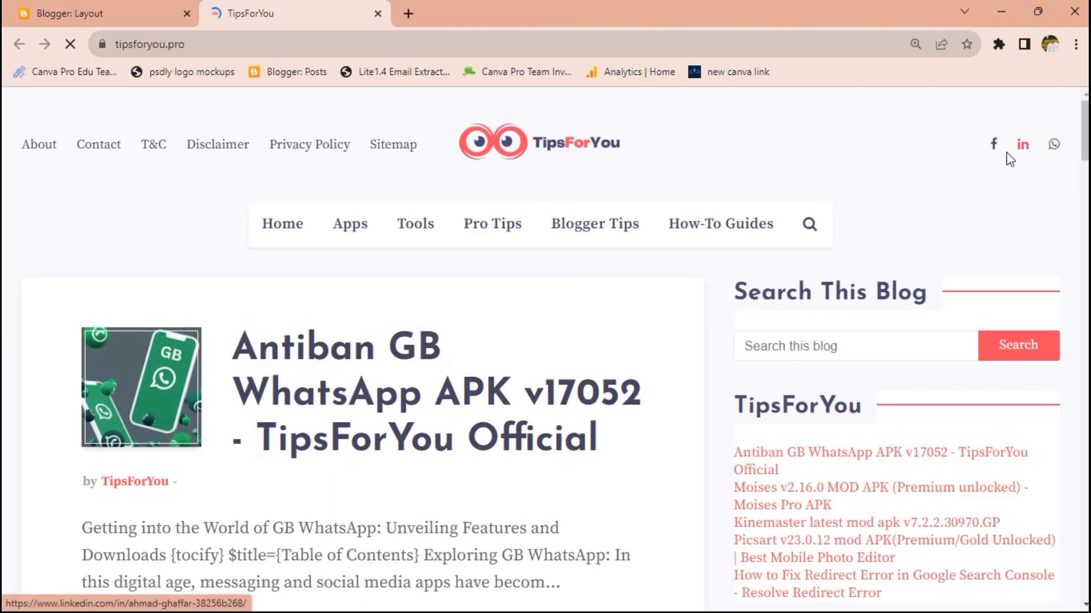
click(66, 12)
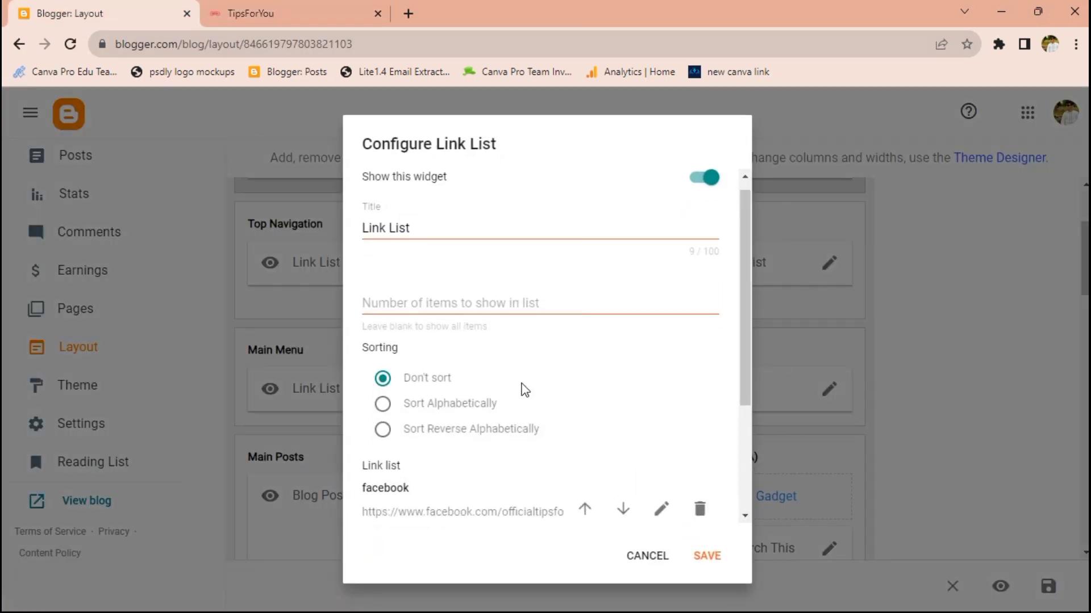
scroll(525, 392, down, 2)
Add an 'rss' item with the pasted blog feed URL to Social Top and save
click(656, 506)
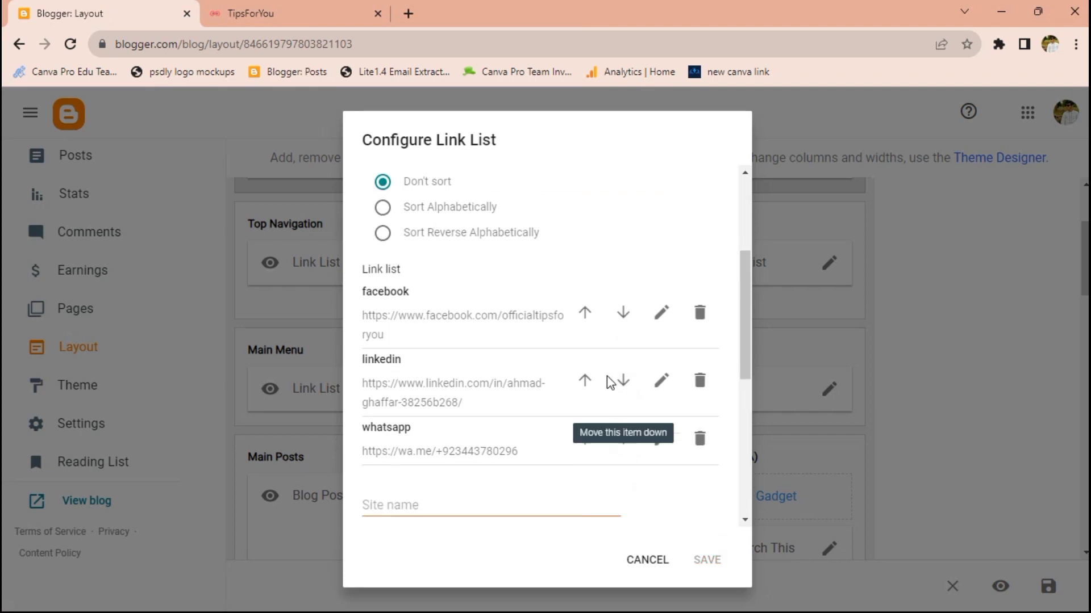
click(451, 364)
text(rss)
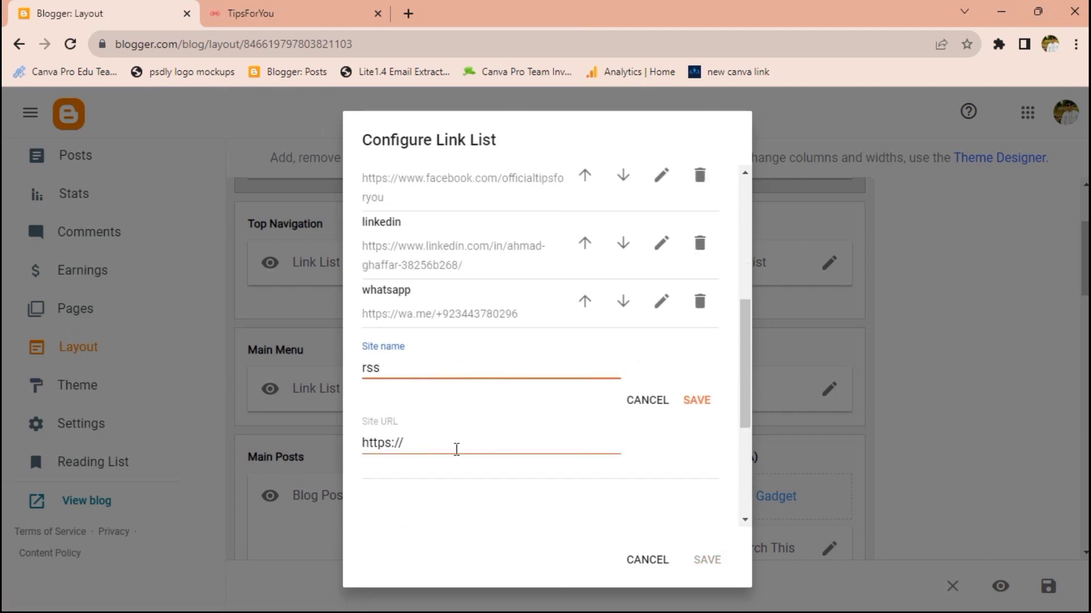
click(446, 446)
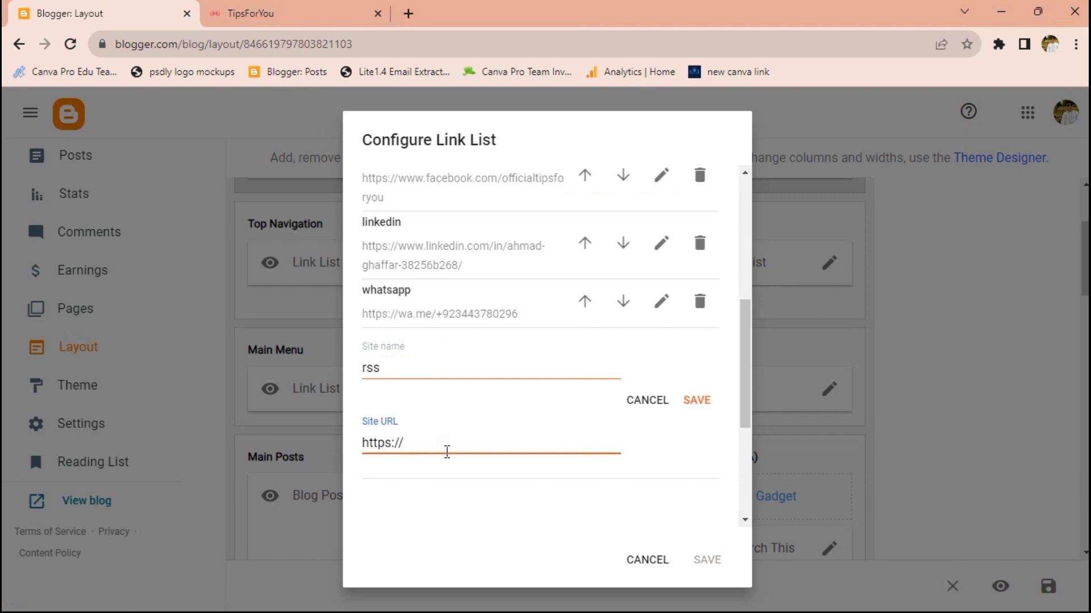
key(ctrl+a)
key(ctrl+v)
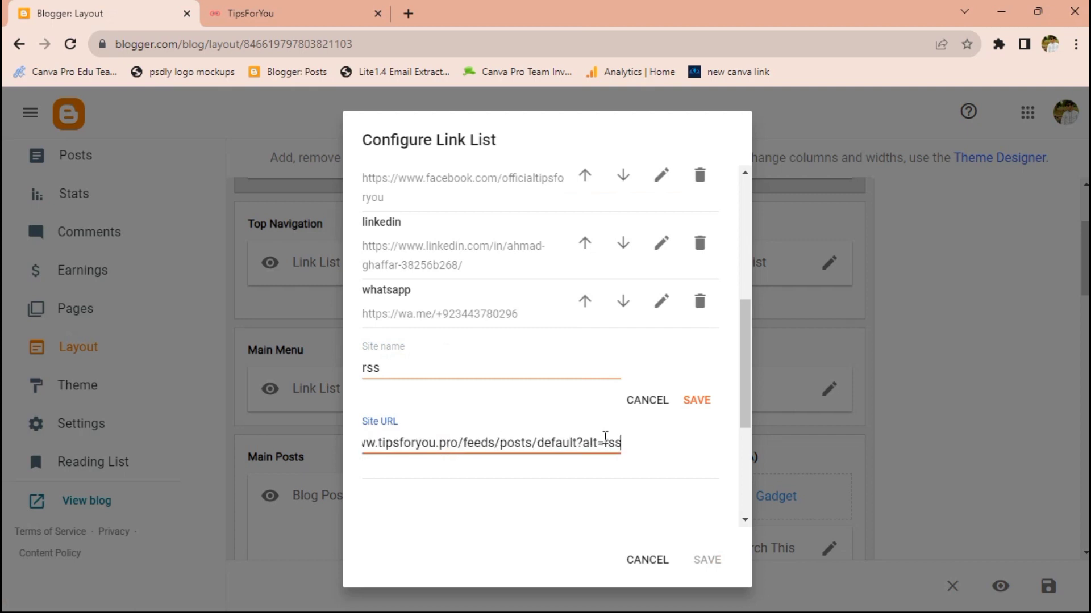
click(698, 402)
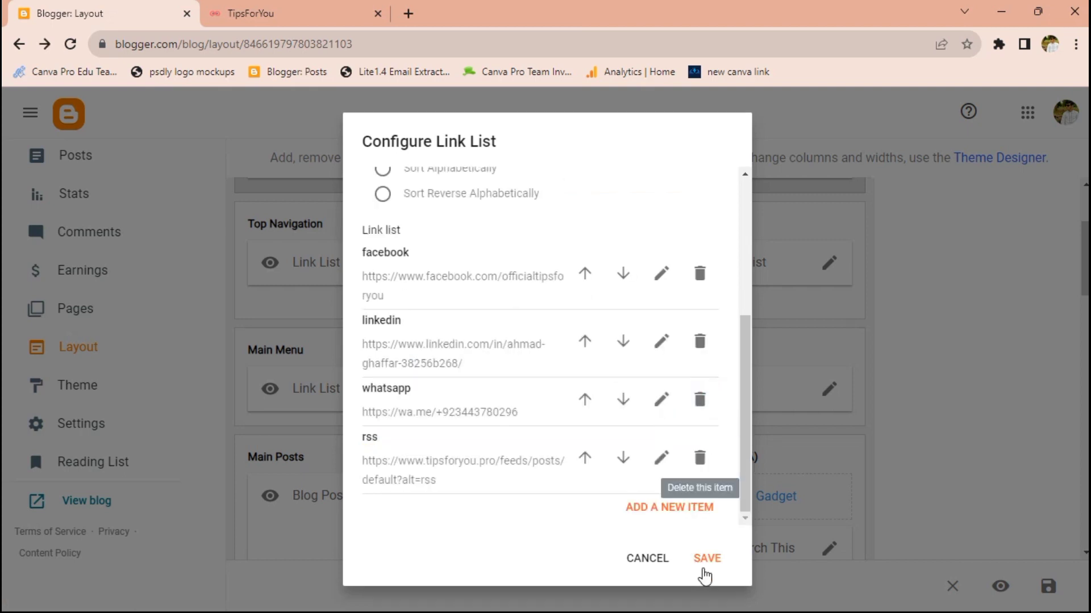
click(706, 560)
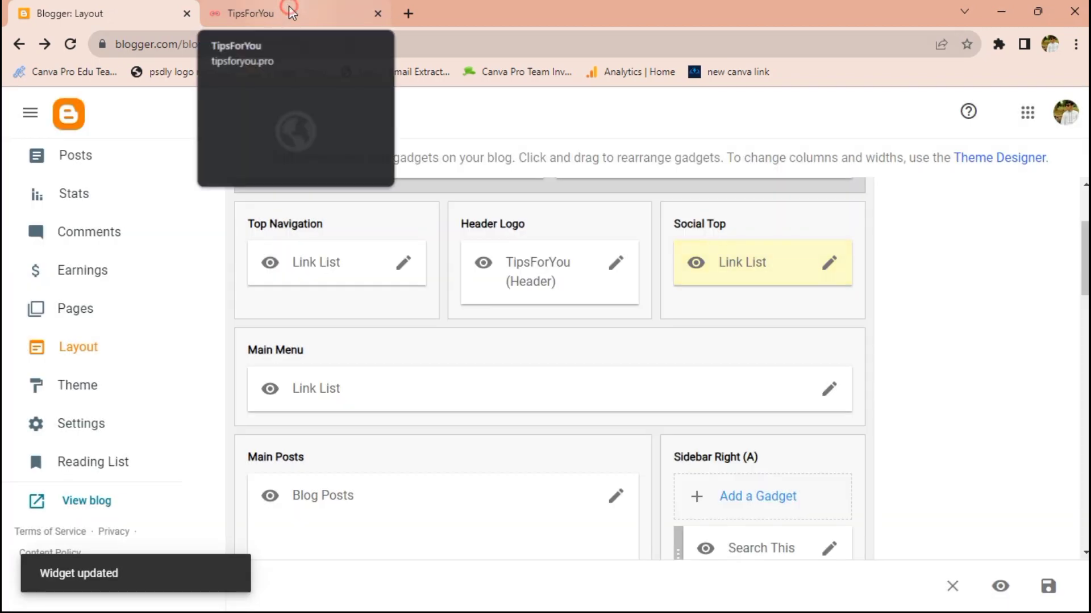
Reload the TipsForYou tab to show the new RSS header icon
click(288, 6)
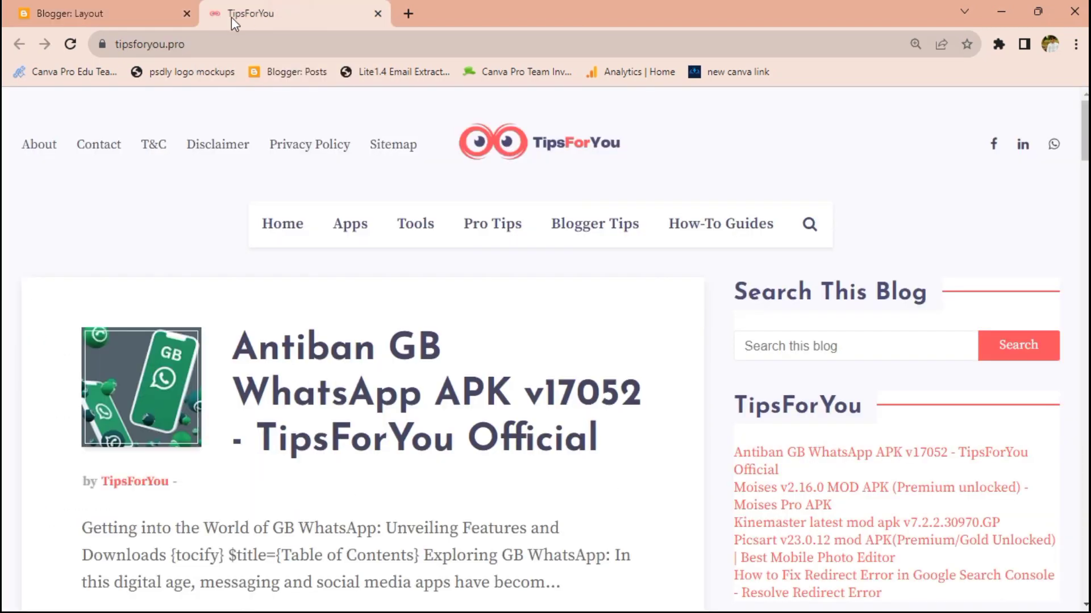
click(70, 45)
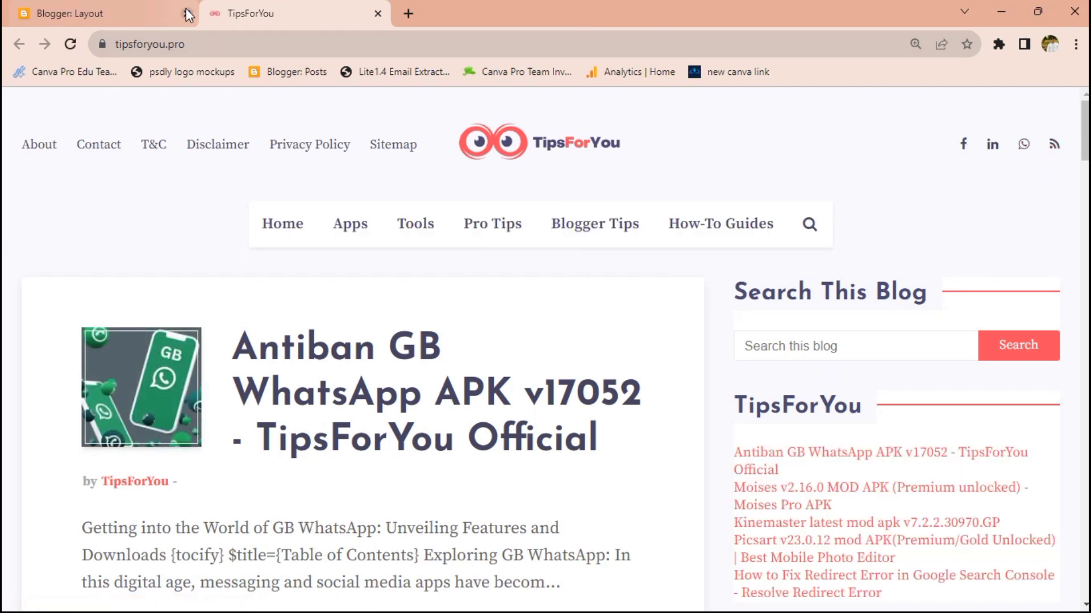
Delete the rss item, leaving Facebook, LinkedIn and WhatsApp in Social Top, and save
click(147, 9)
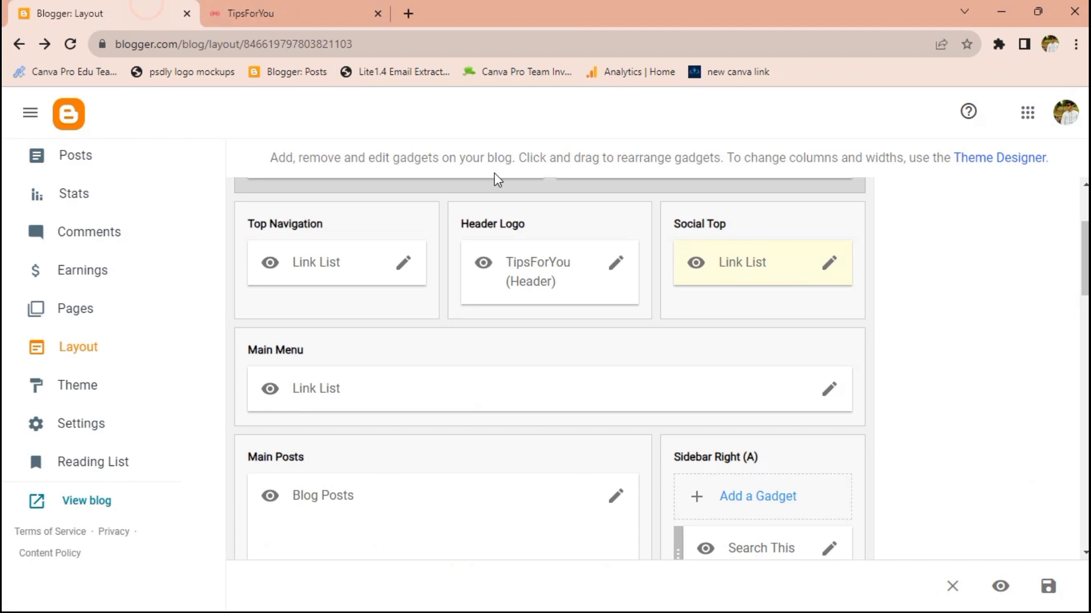
click(827, 264)
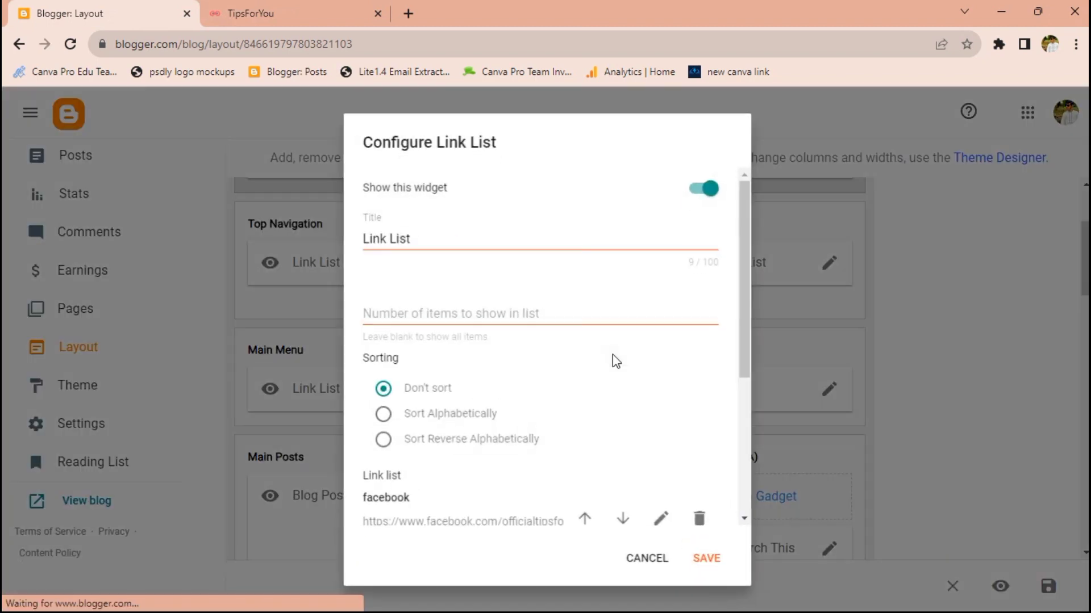
scroll(613, 362, down, 3)
click(701, 459)
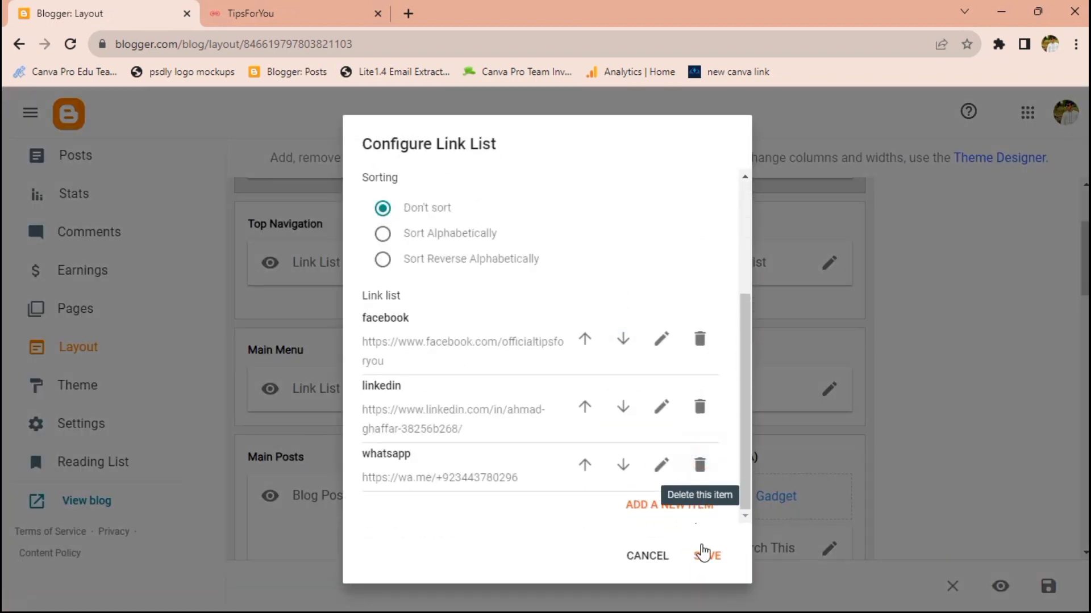
click(706, 558)
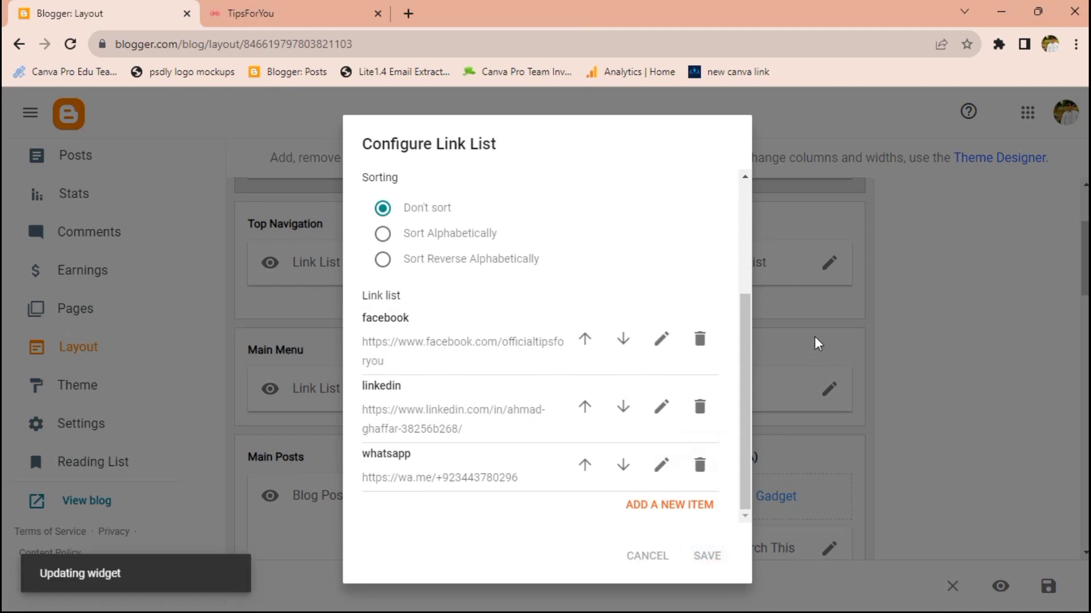
scroll(812, 340, down, 3)
scroll(814, 333, down, 1)
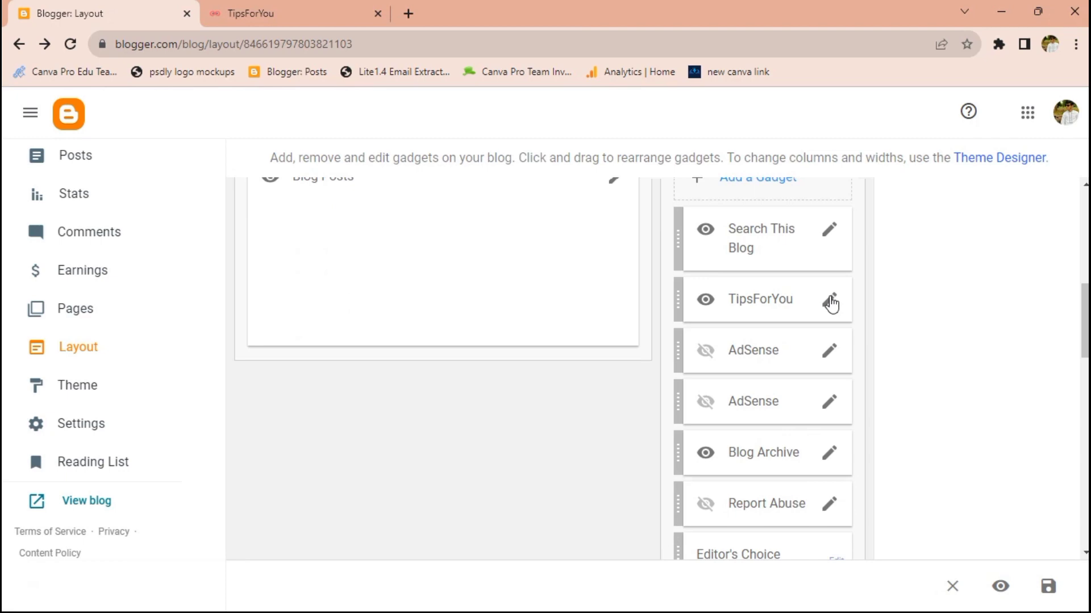
click(247, 12)
scroll(725, 388, down, 2)
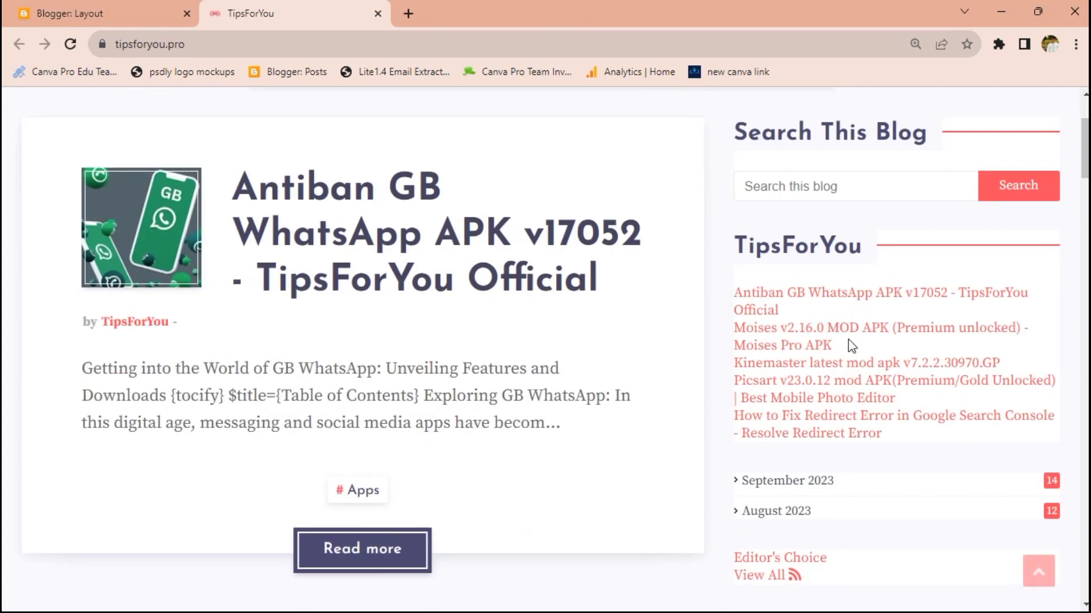
key(ctrl+minus)
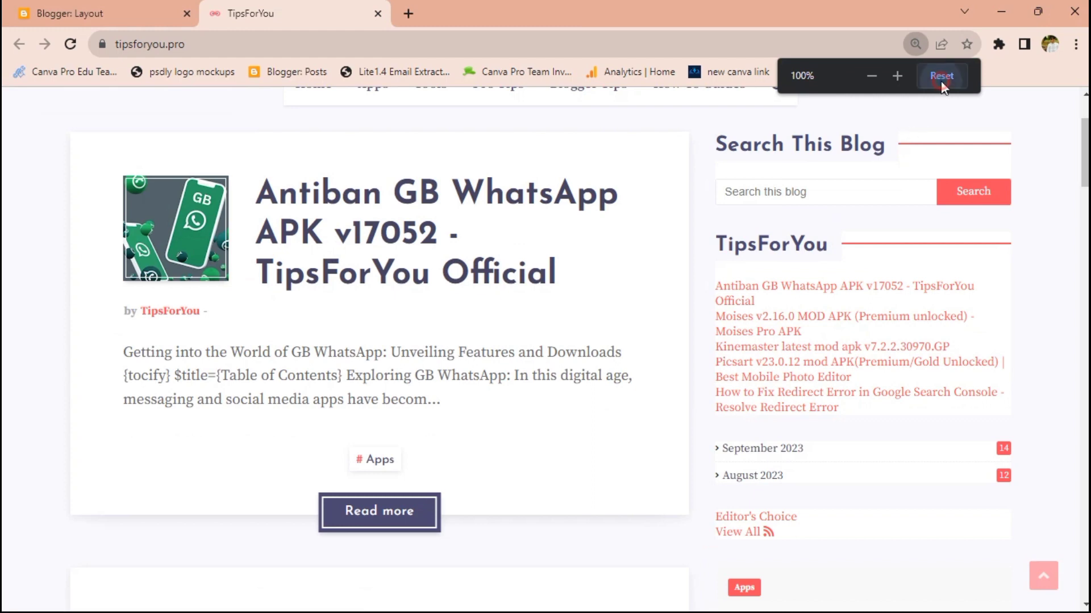
click(941, 79)
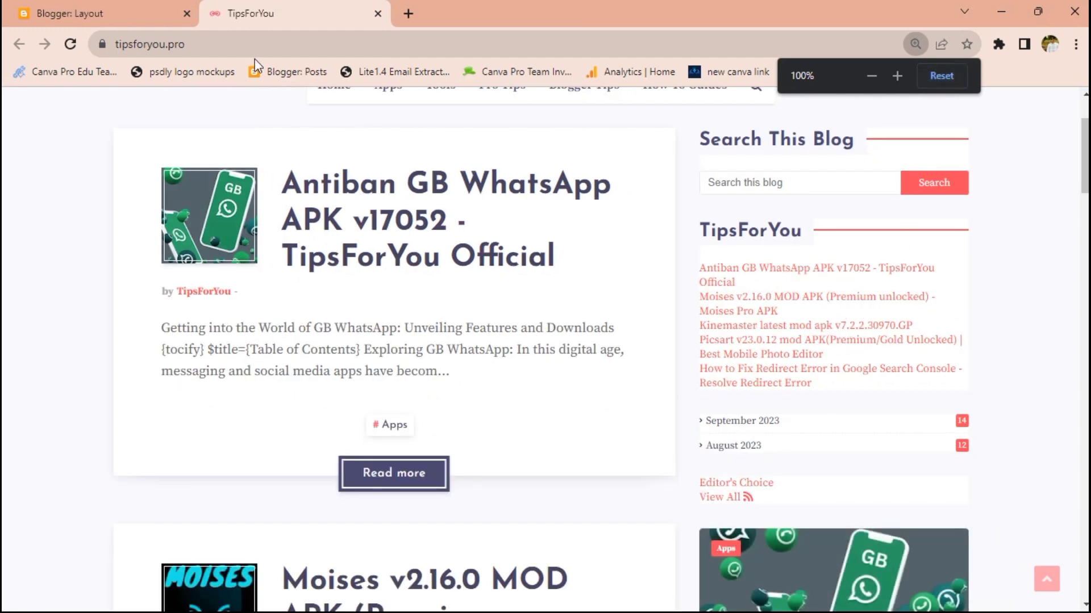
click(114, 15)
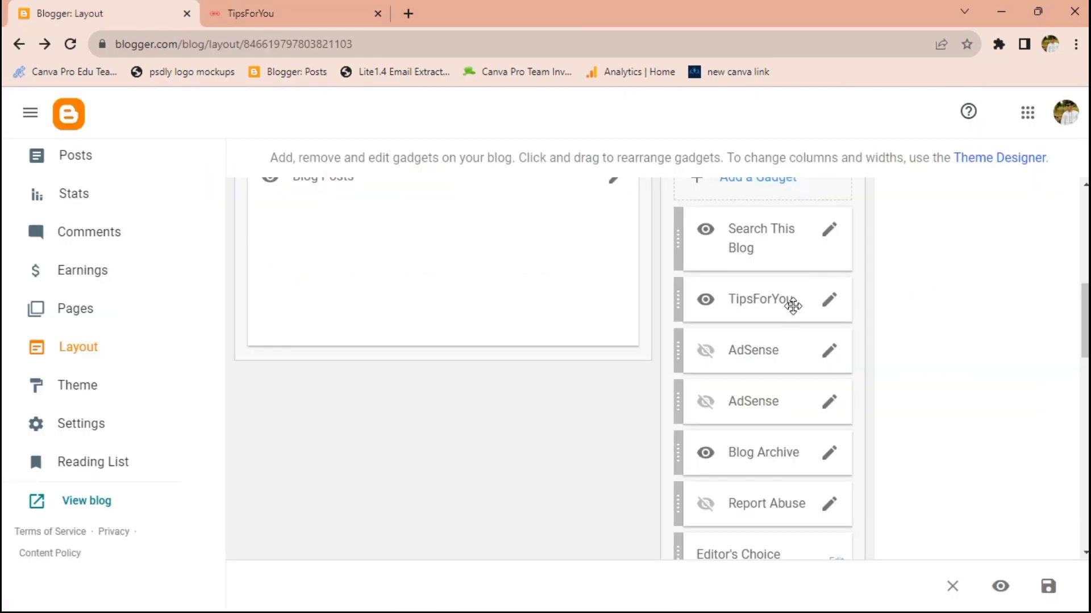
scroll(793, 306, up, 1)
Draft a Sidebar Right Feed gadget with the blog's RSS URL pasted, then cancel it
click(759, 265)
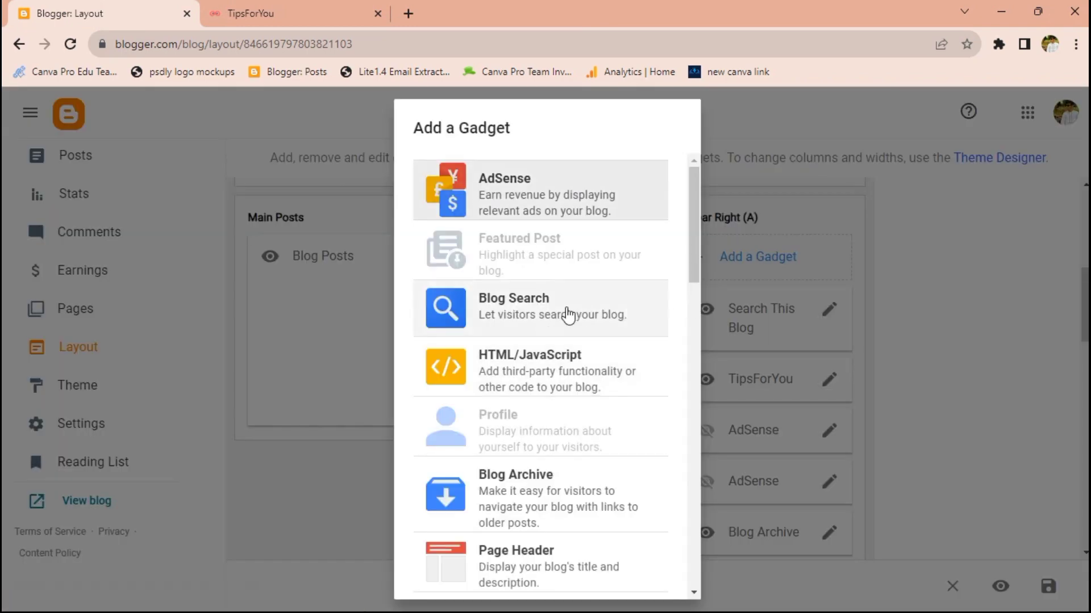
scroll(537, 395, down, 3)
scroll(537, 395, down, 2)
scroll(532, 394, down, 2)
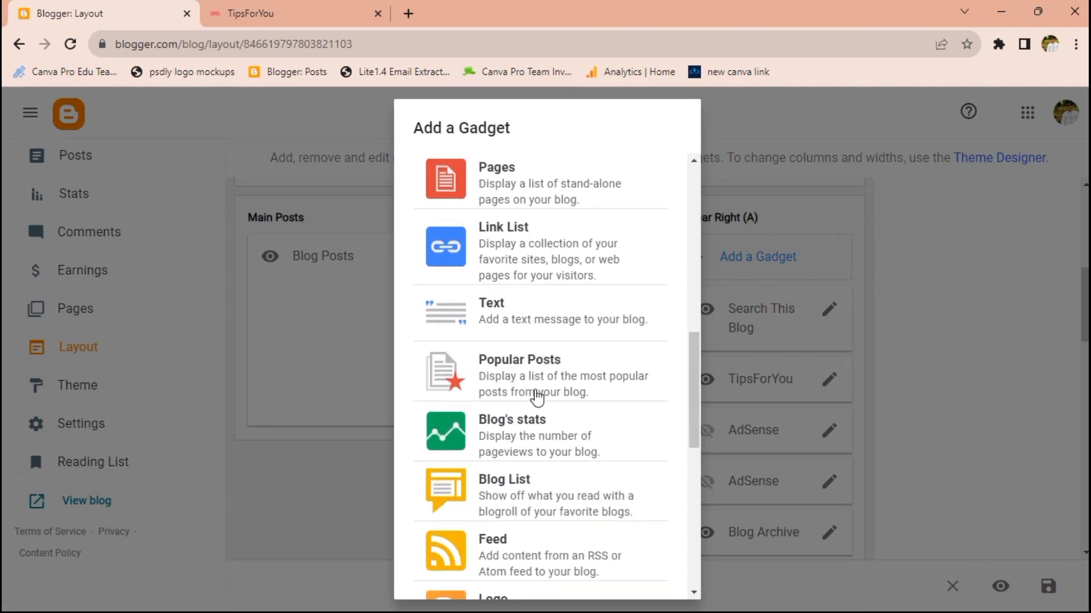
scroll(524, 392, down, 2)
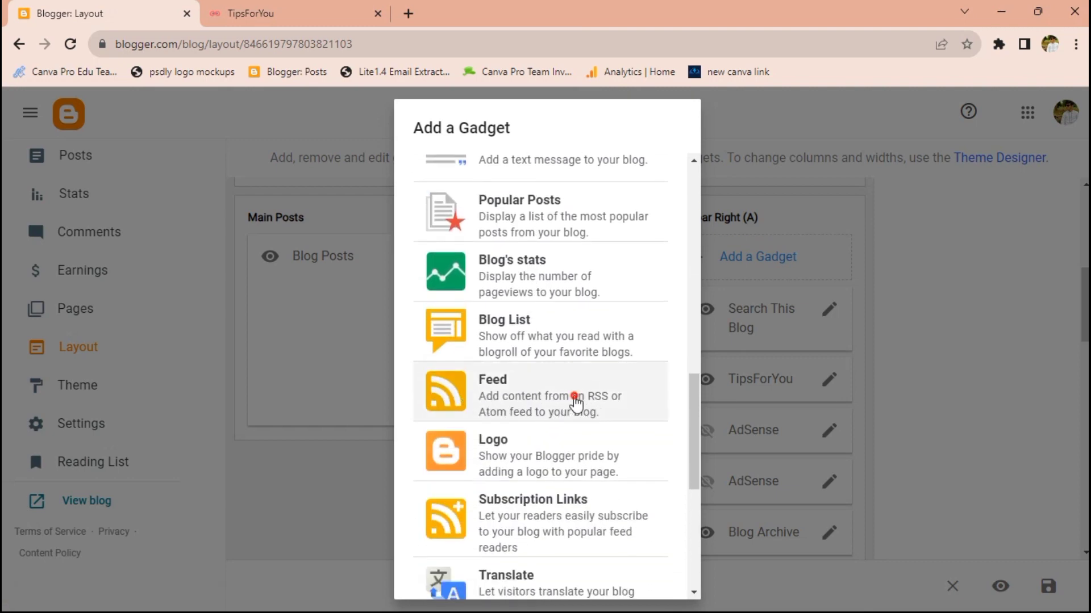
click(574, 399)
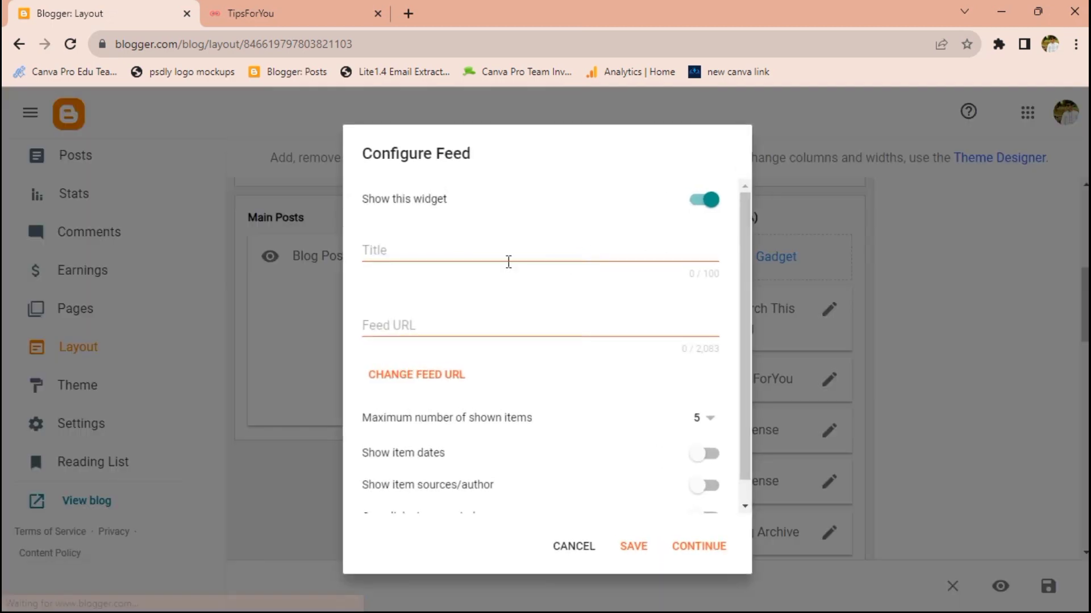
click(447, 331)
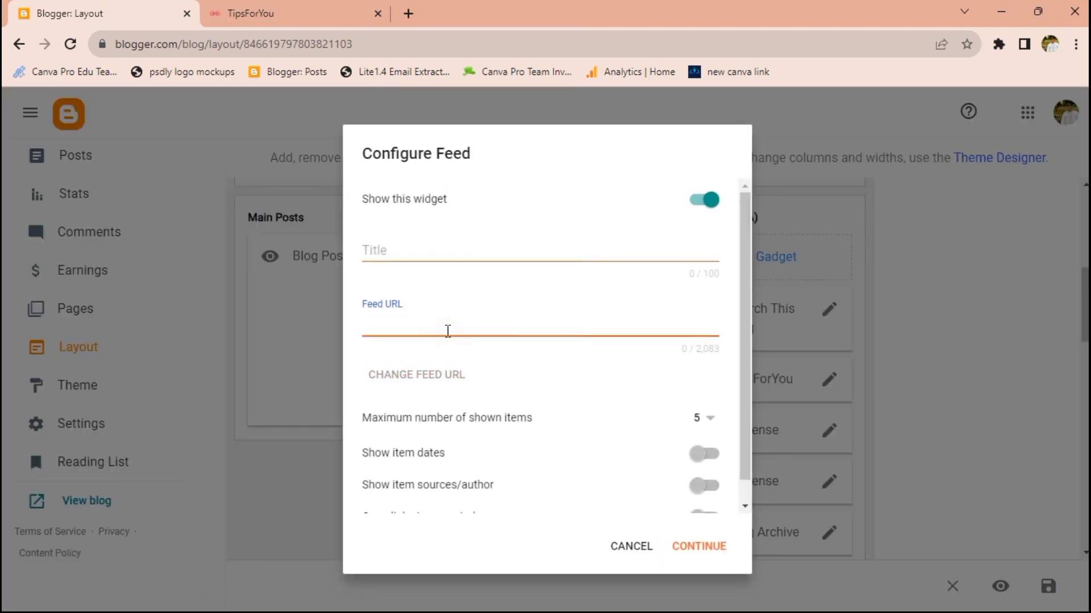
text(https://www.tipsforyou.pro/feeds/posts/default?alt=rss)
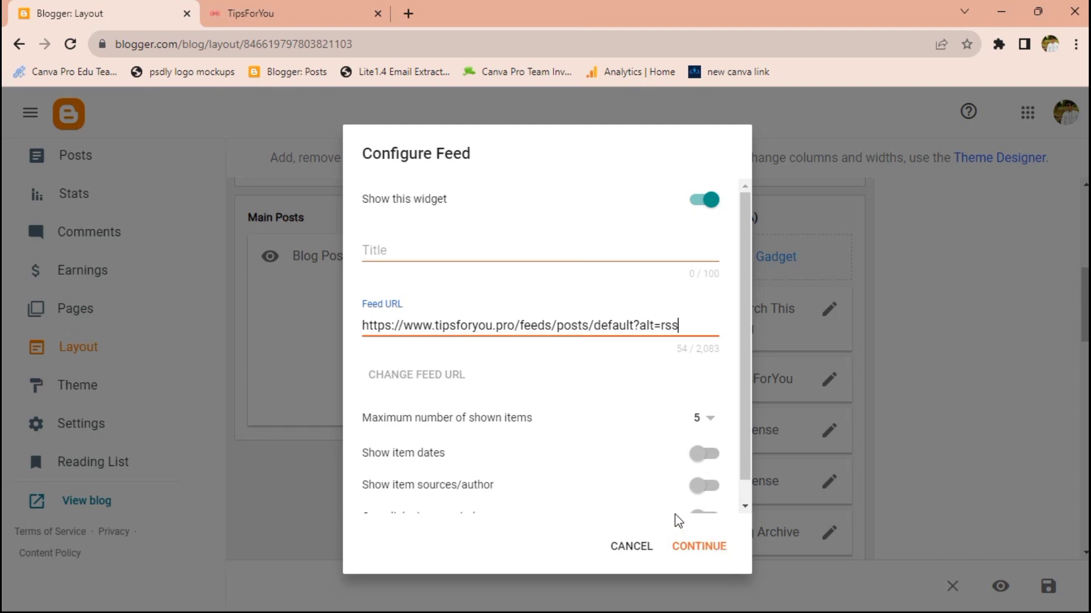
click(631, 542)
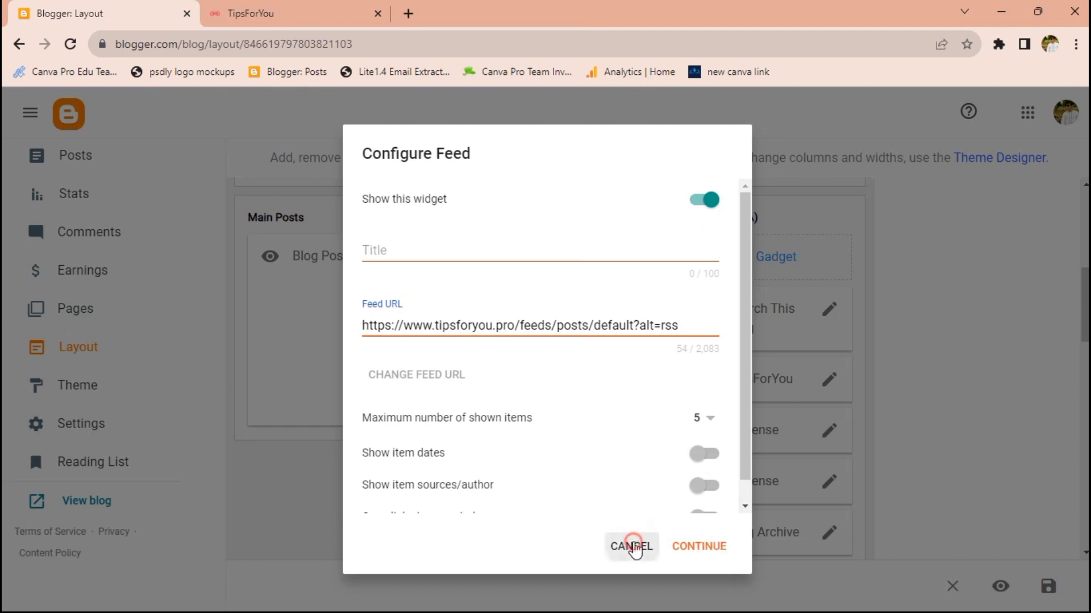
scroll(793, 345, down, 4)
scroll(793, 349, down, 4)
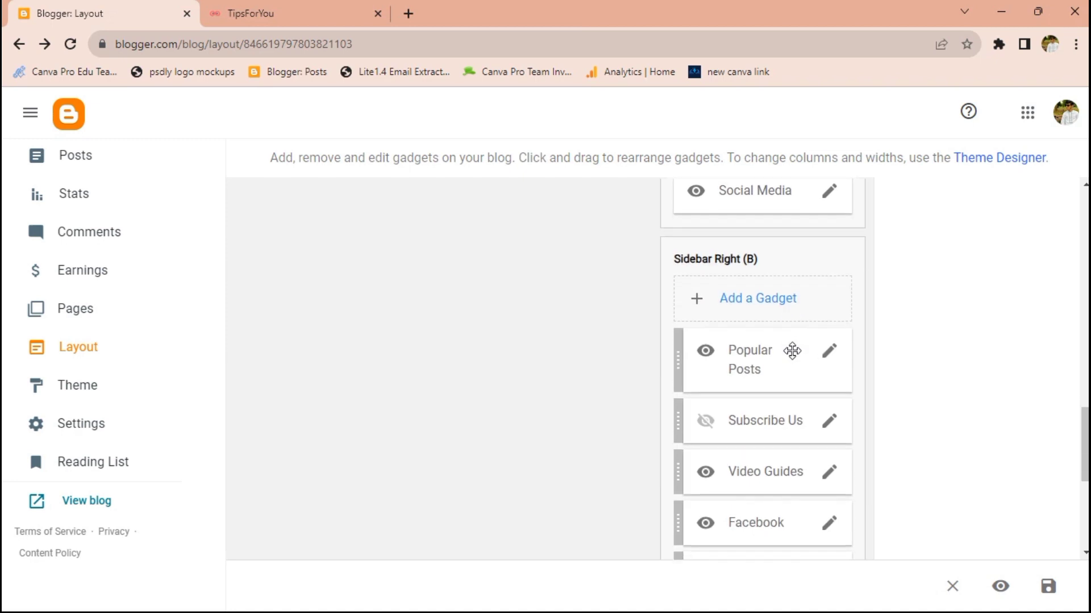
scroll(792, 349, down, 4)
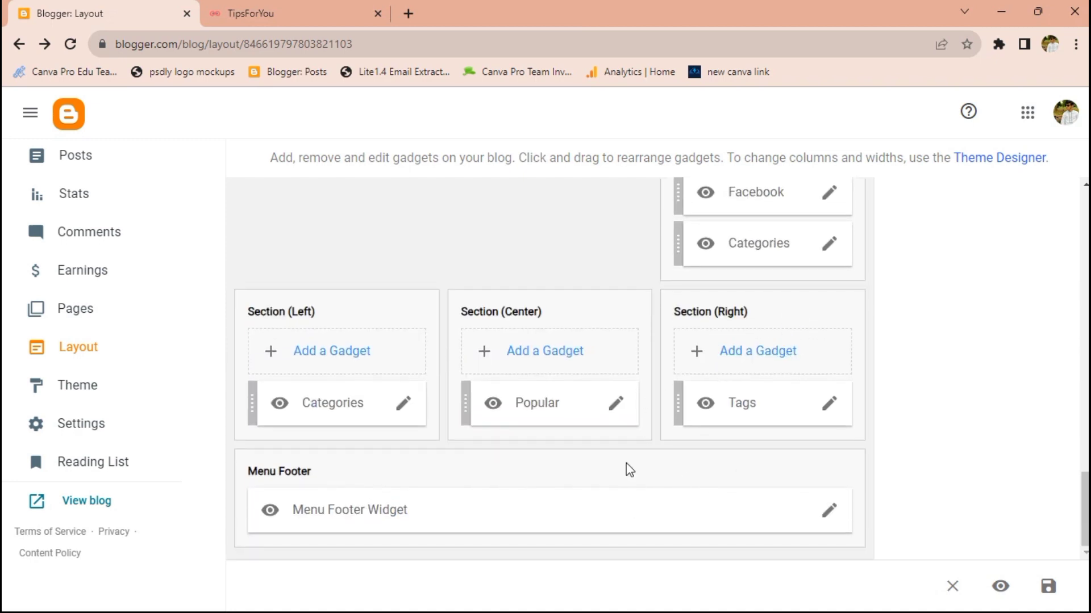
click(548, 356)
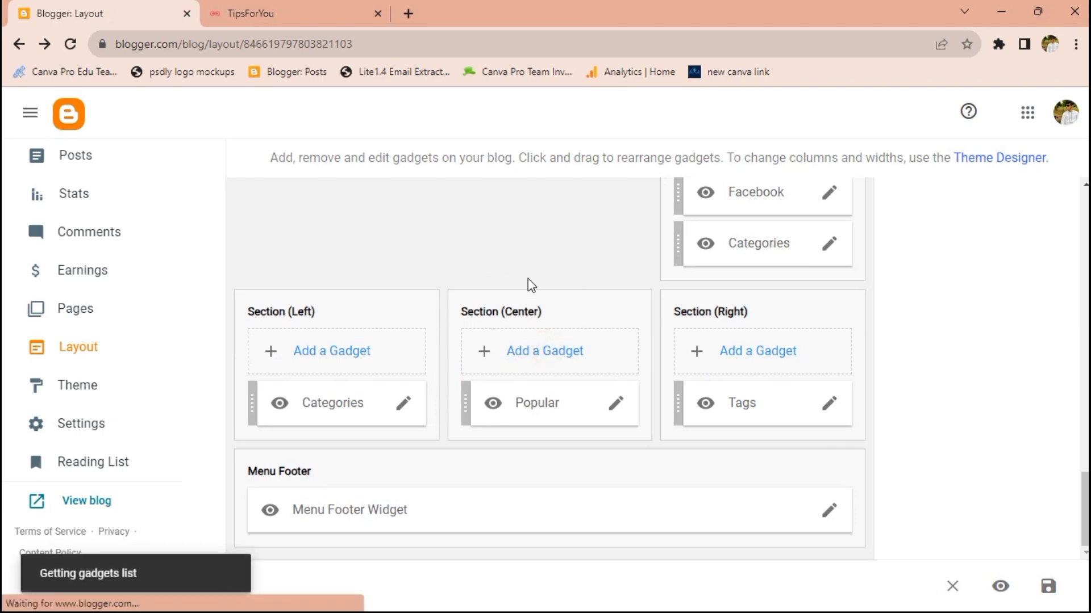
scroll(531, 367, down, 3)
scroll(531, 378, down, 3)
scroll(530, 378, down, 4)
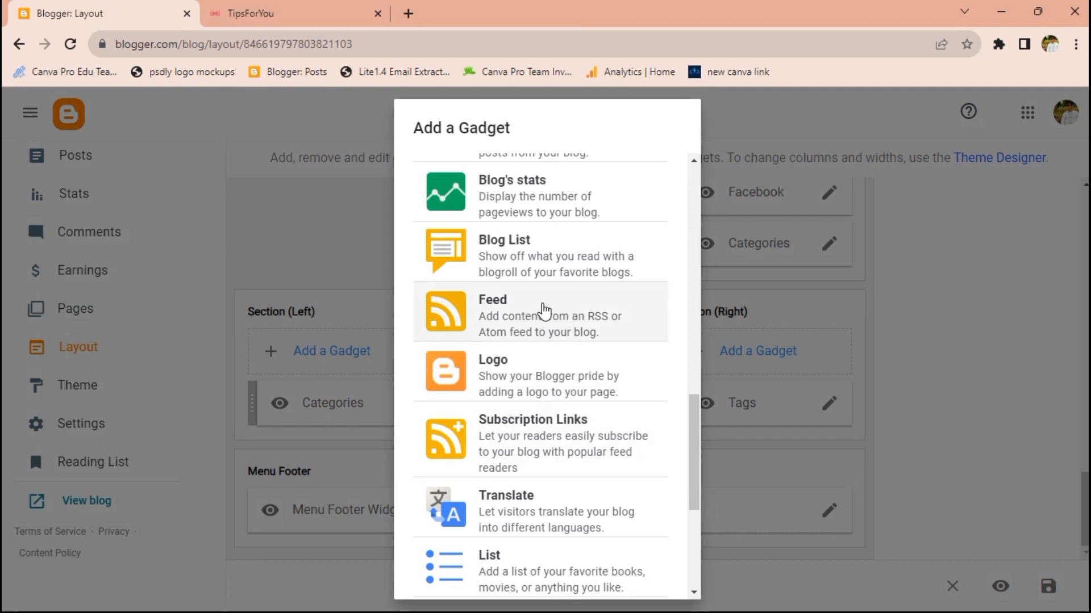
click(892, 369)
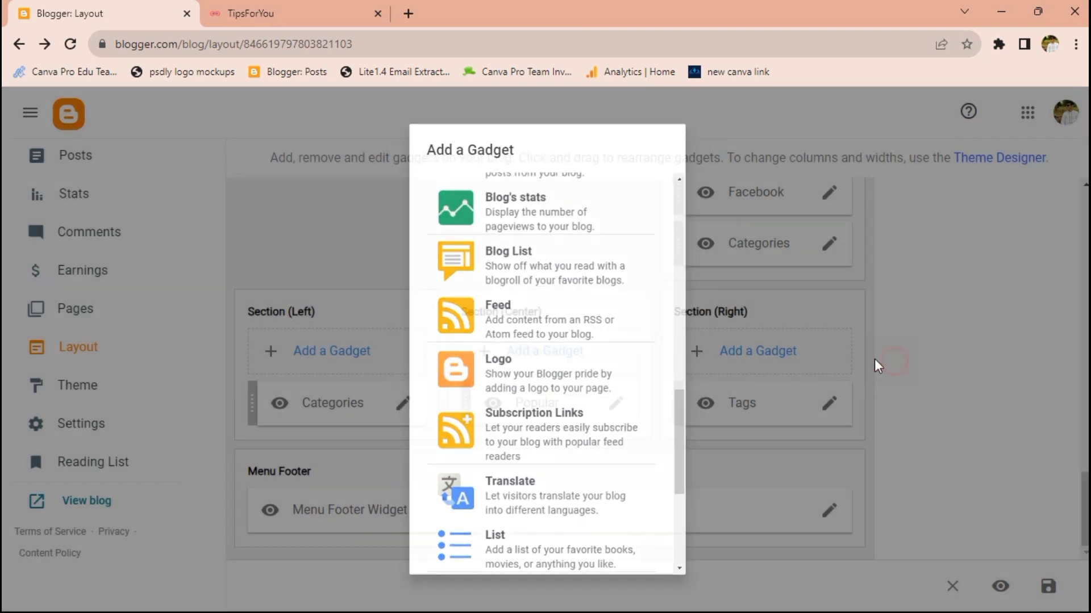
scroll(786, 389, up, 3)
scroll(791, 395, up, 1)
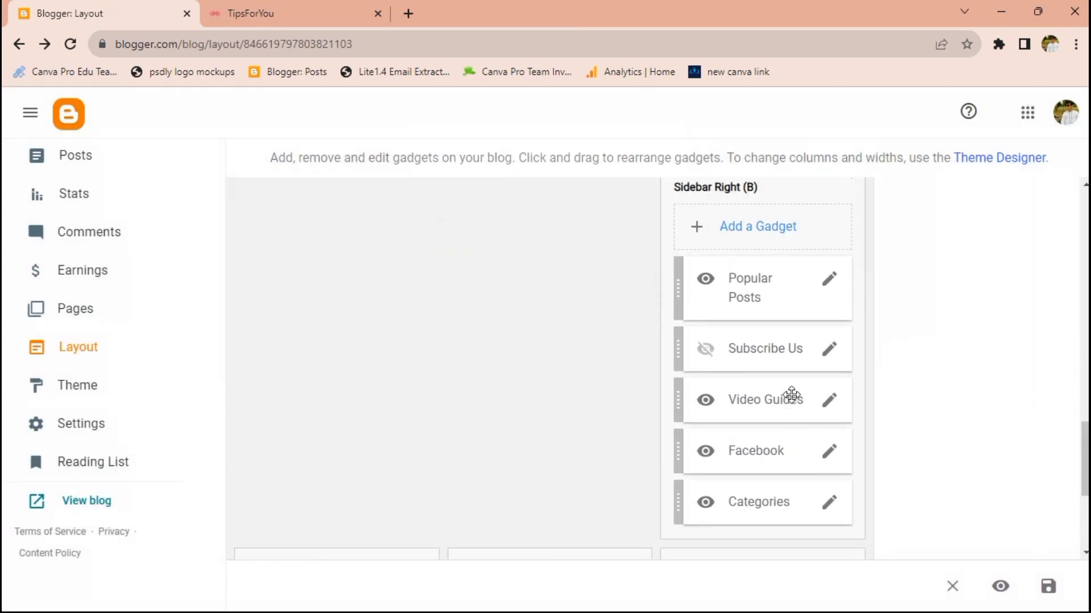
scroll(792, 394, up, 2)
scroll(792, 394, up, 2)
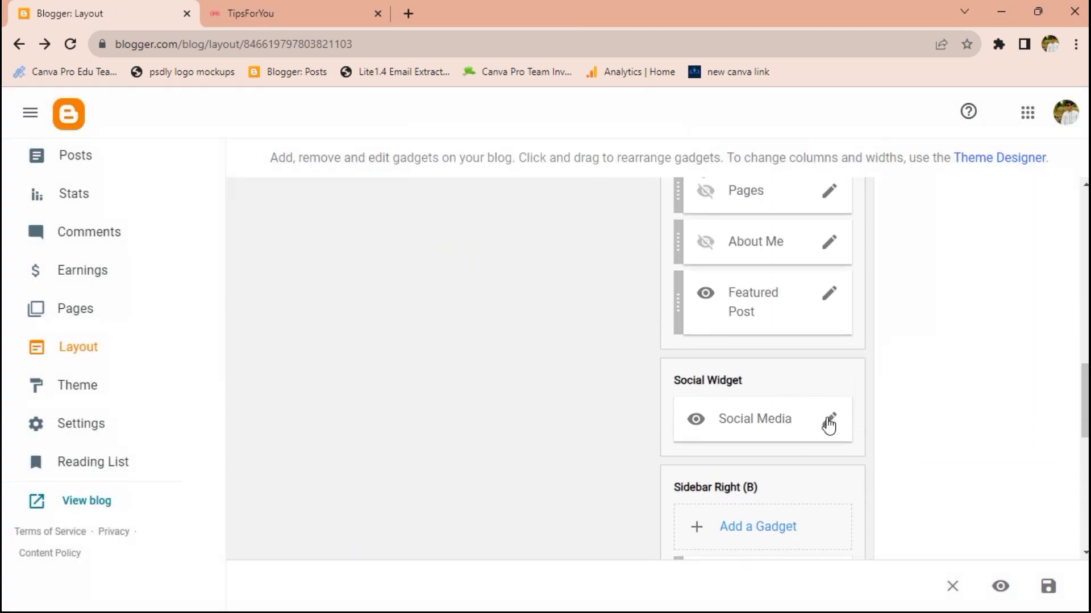
Review the Social Media widget's rss link item, then cancel without changes
click(828, 423)
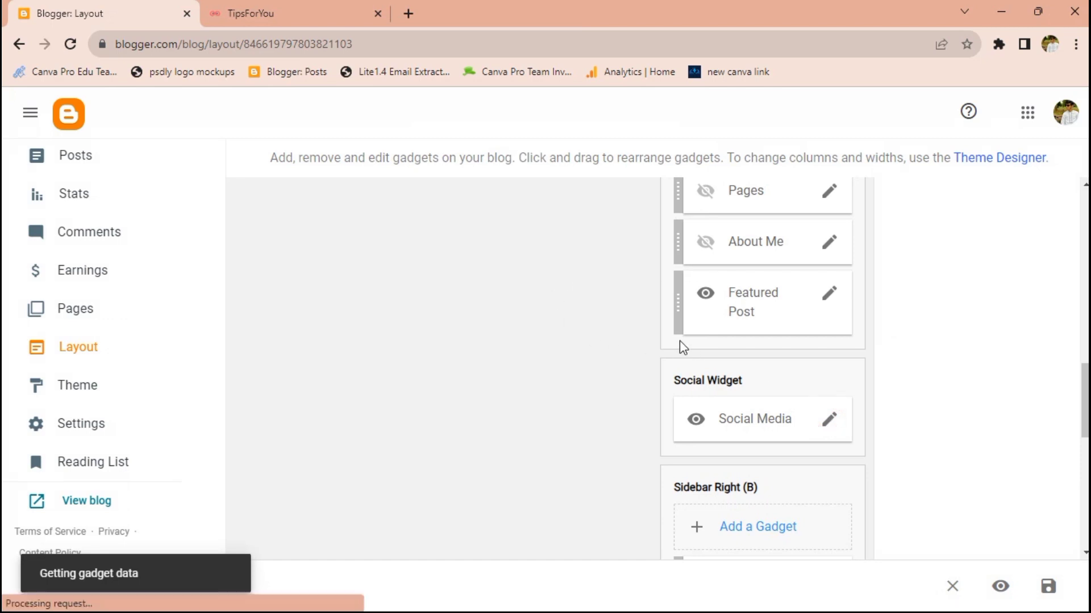
scroll(640, 325, down, 3)
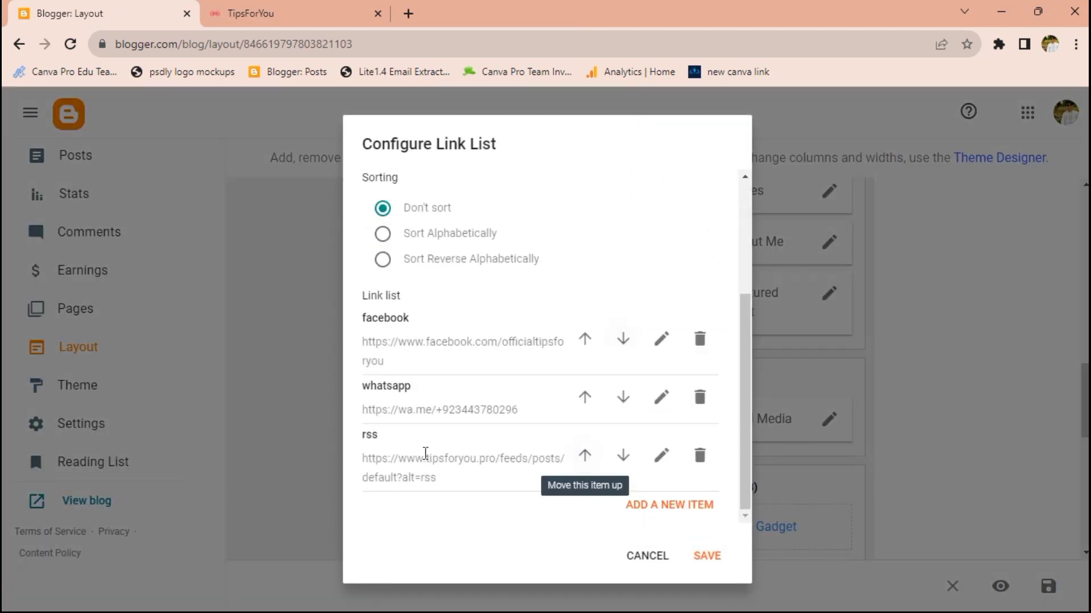
drag(401, 437, 351, 438)
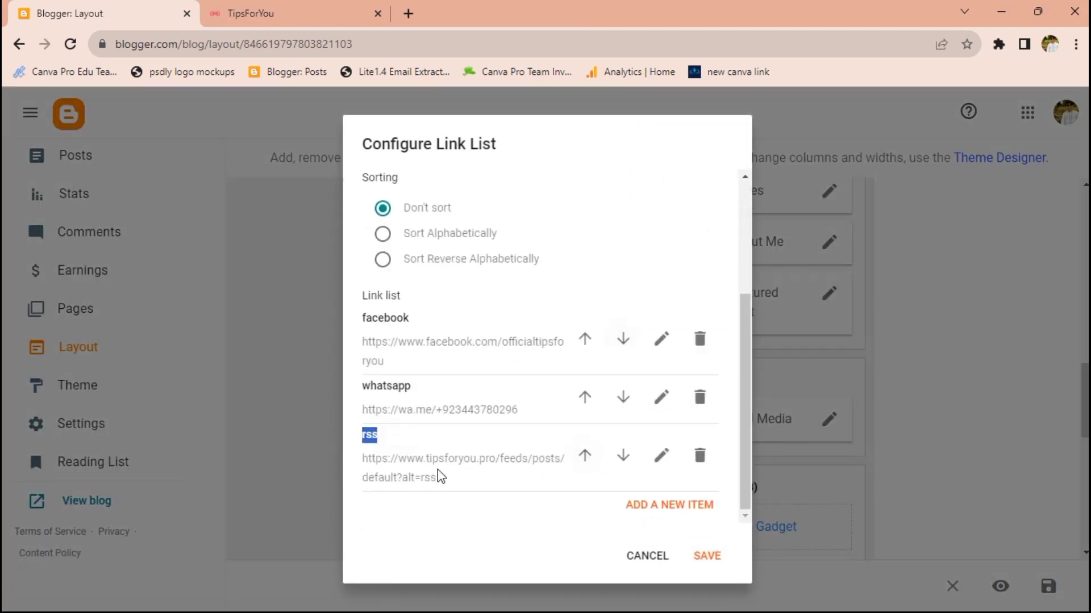
click(665, 558)
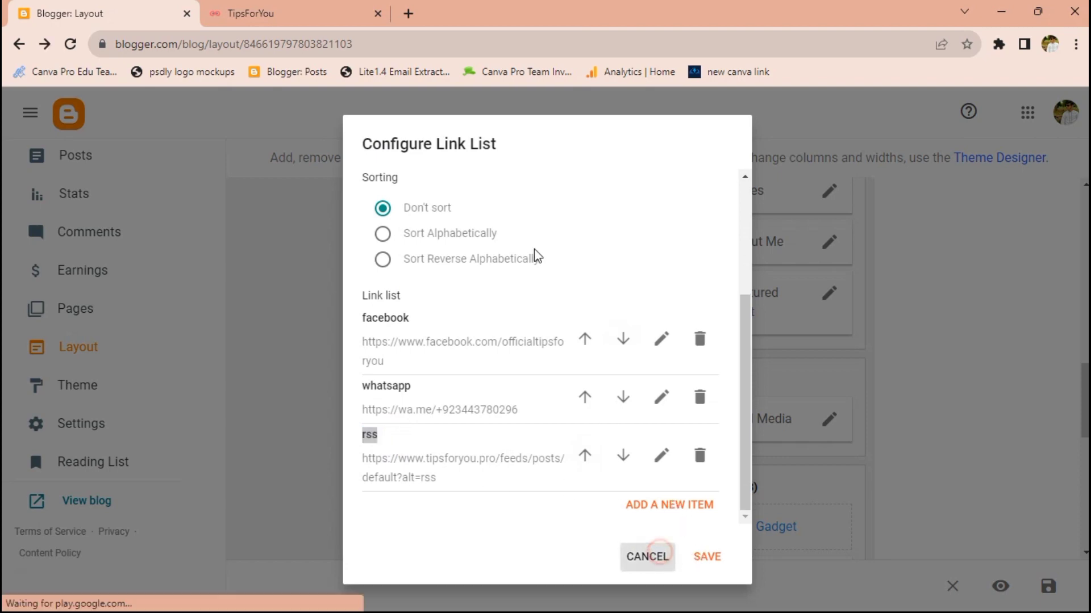
scroll(810, 222, down, 2)
scroll(849, 281, down, 4)
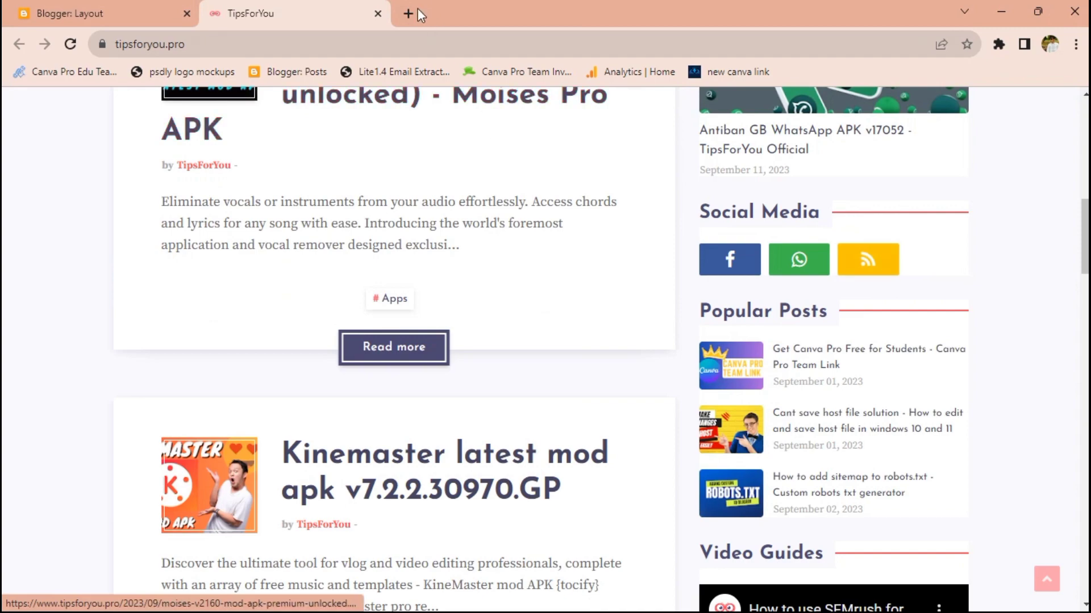
scroll(473, 298, up, 4)
scroll(473, 295, up, 5)
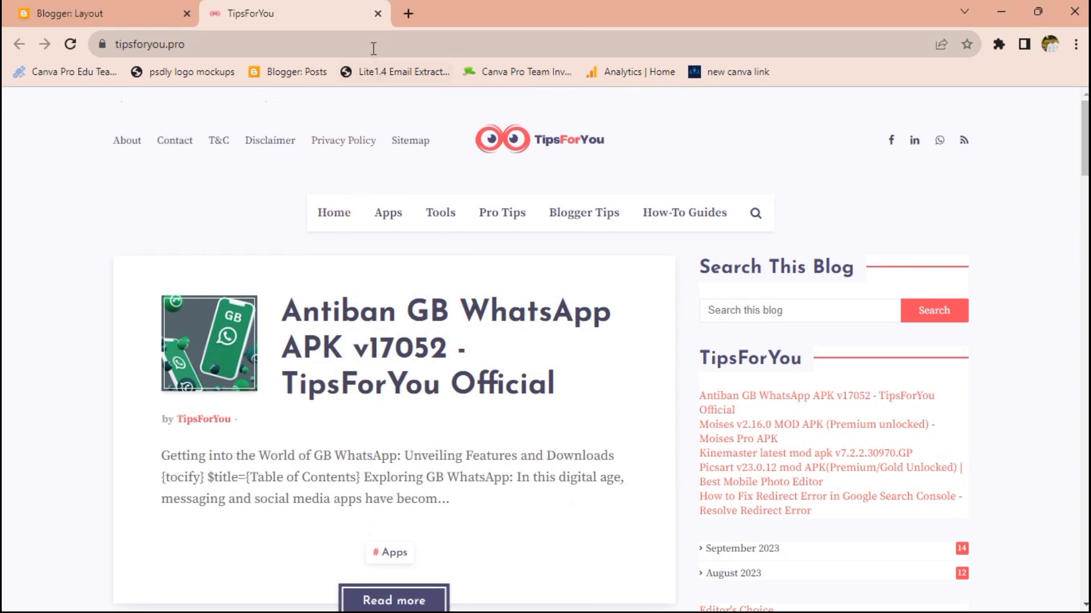
Go back to the Blogger Layout page showing the Social Media gadget
click(129, 16)
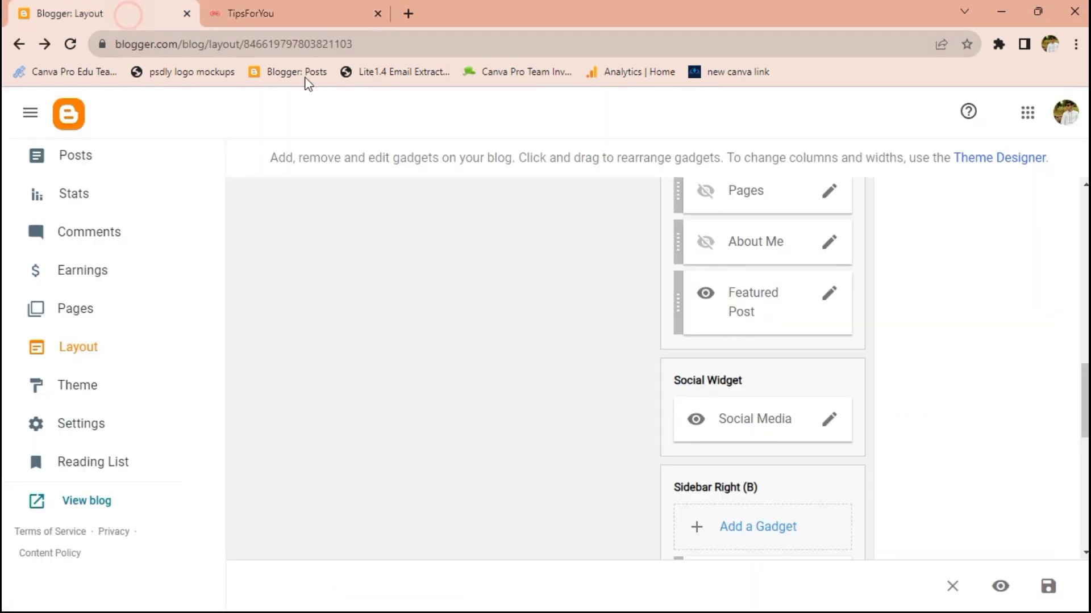